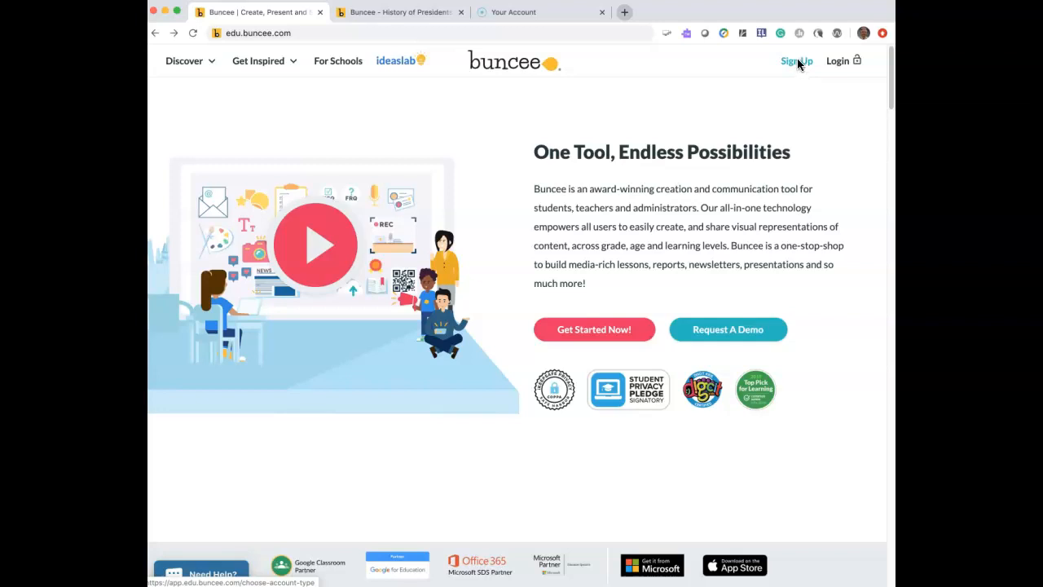
Open the sign-up page and compare the creation features of the Free, Premium, Classroom and Schools & Districts plans.
{"action": "left_click", "coordinate": [797, 61]}
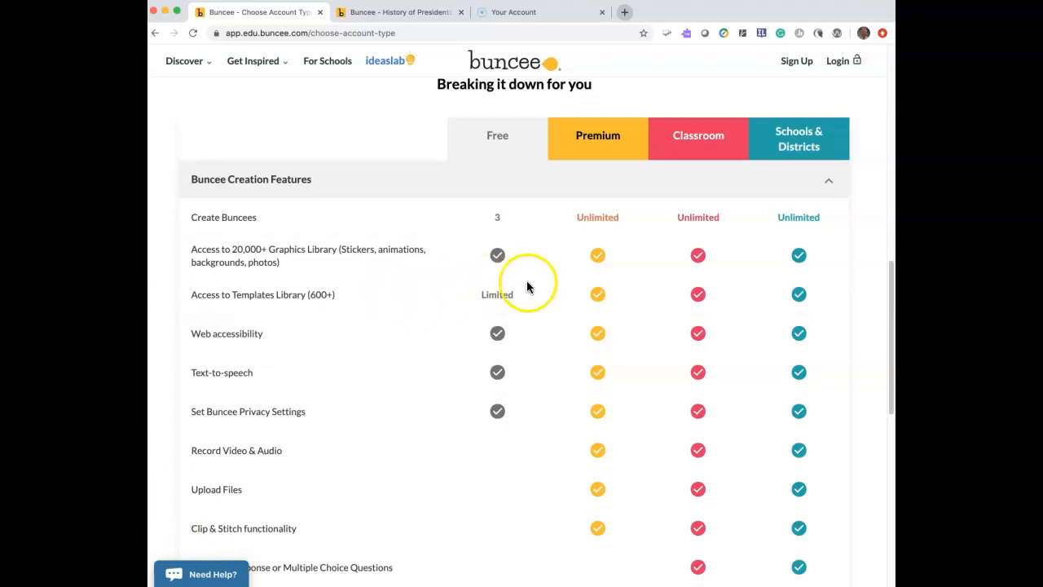
{"action": "left_click", "coordinate": [499, 219]}
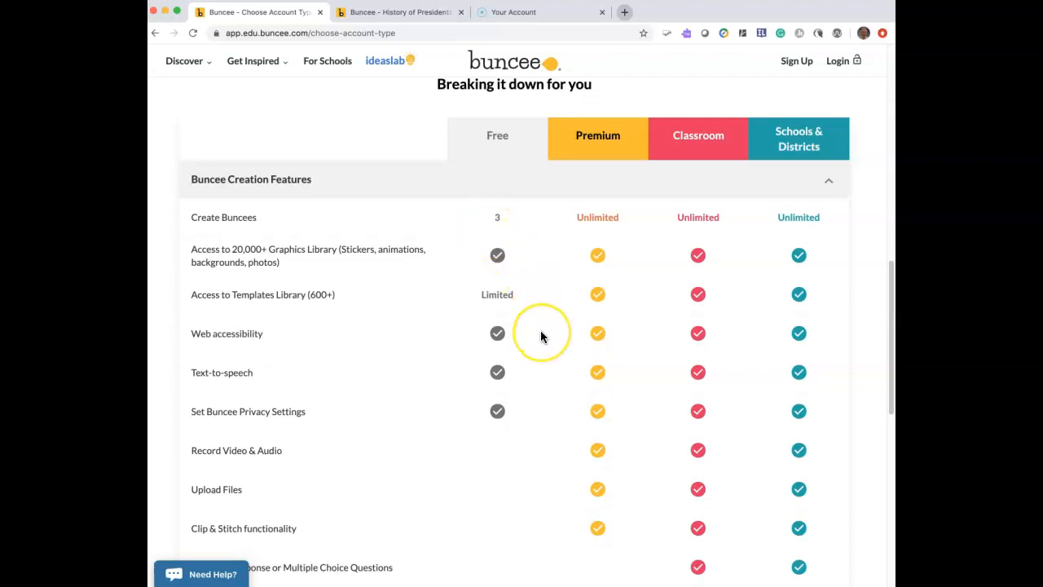
{"action": "scroll", "coordinate": [541, 337], "scroll_direction": "down", "scroll_amount": 1}
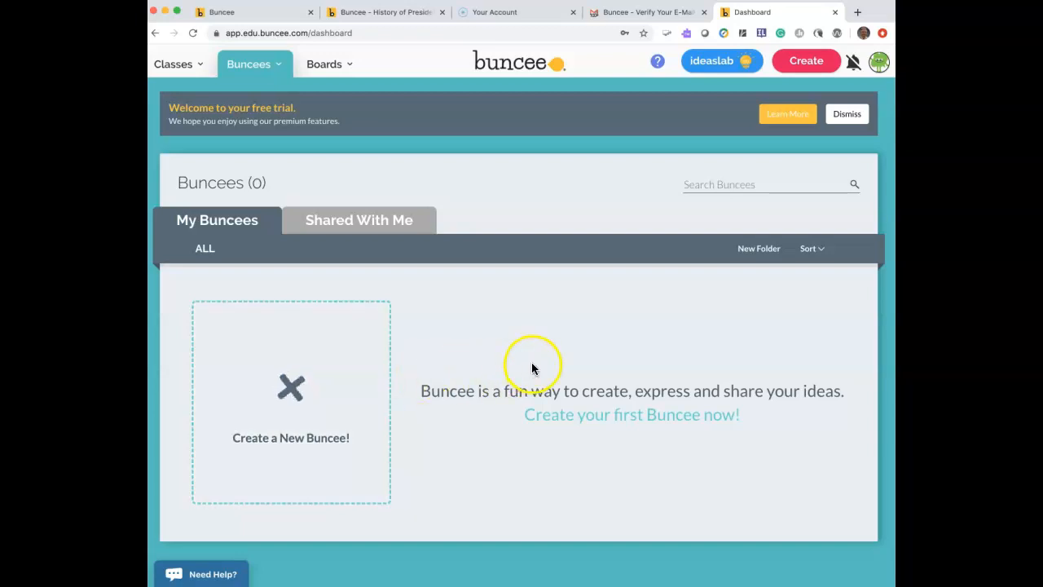
Create a new Buncee on Buncee 3.0 from the dashboard and skip the introductory tutorial.
{"action": "left_click", "coordinate": [722, 64]}
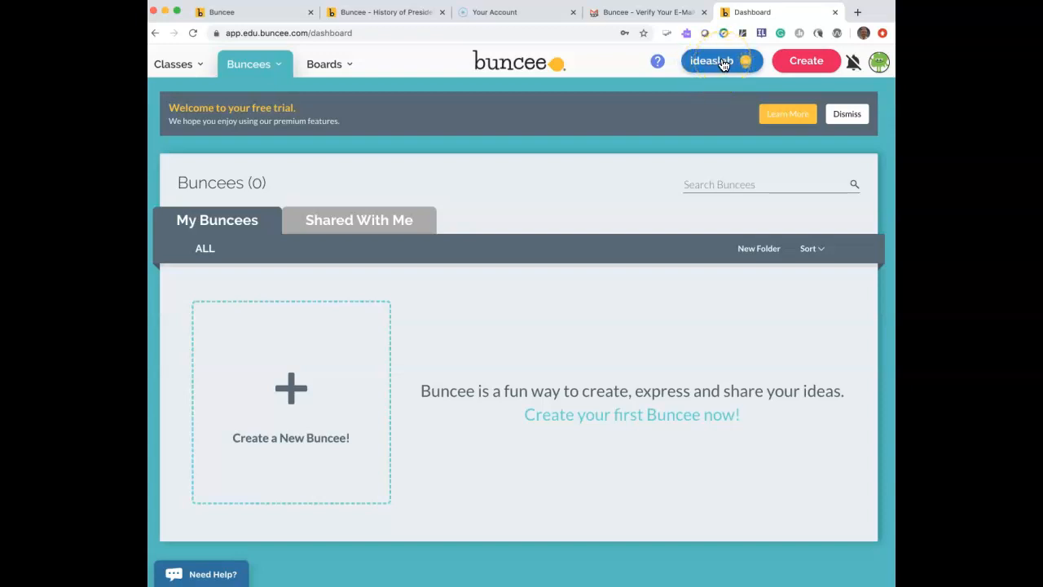
{"action": "left_click", "coordinate": [550, 276]}
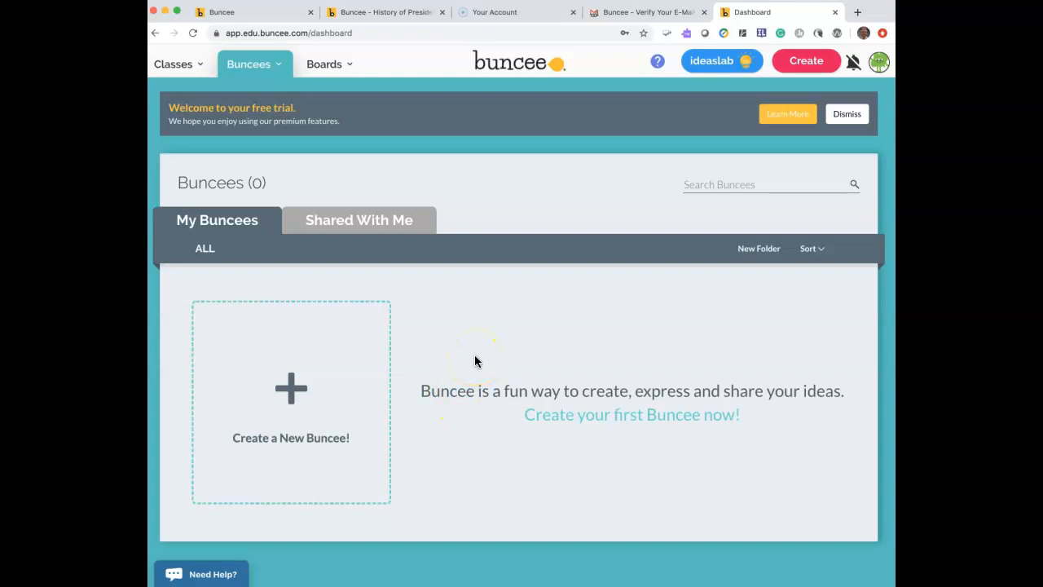
{"action": "left_click", "coordinate": [286, 387]}
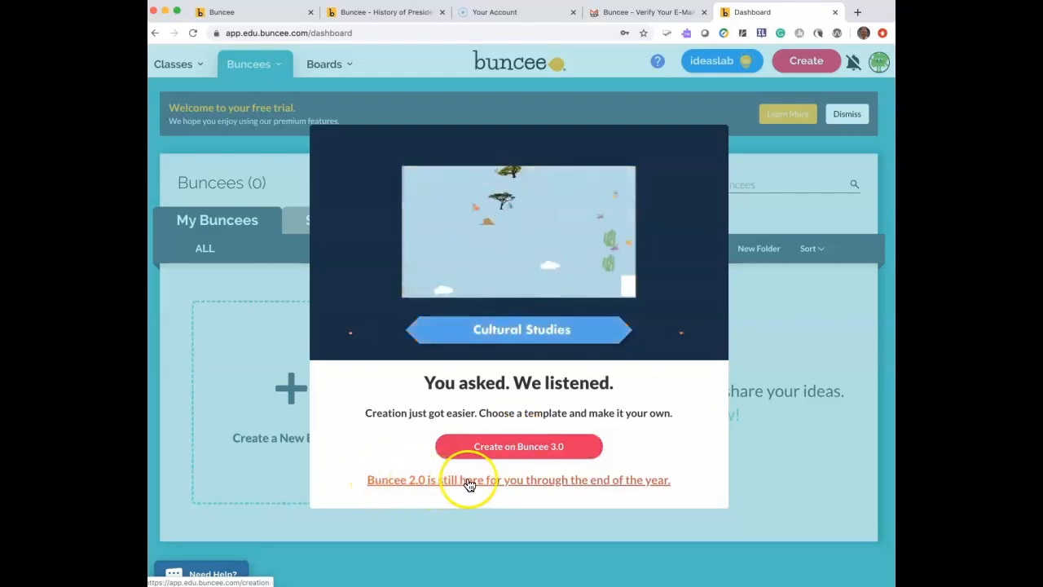
{"action": "left_click", "coordinate": [508, 445]}
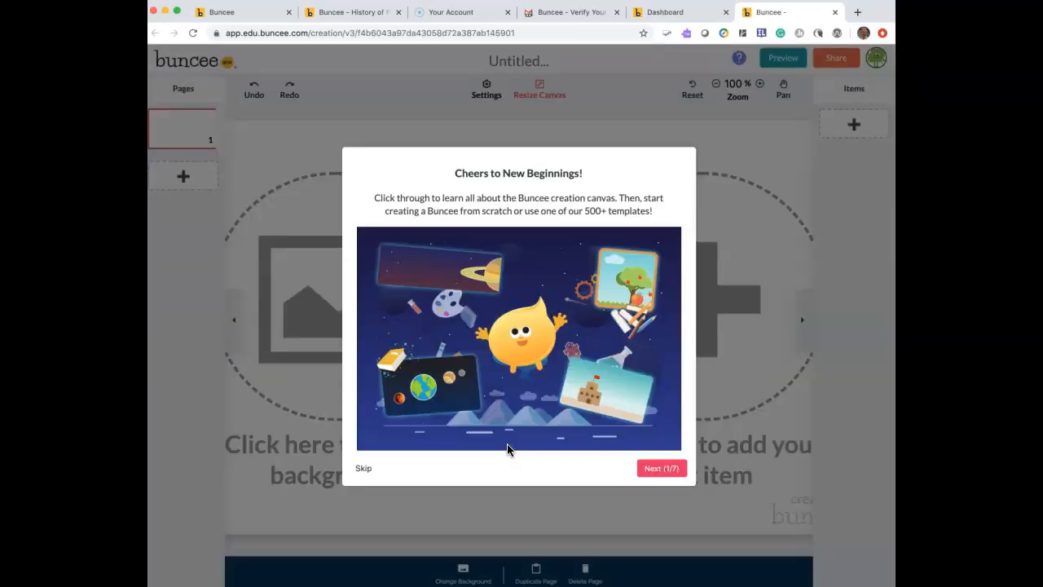
{"action": "left_click", "coordinate": [364, 471]}
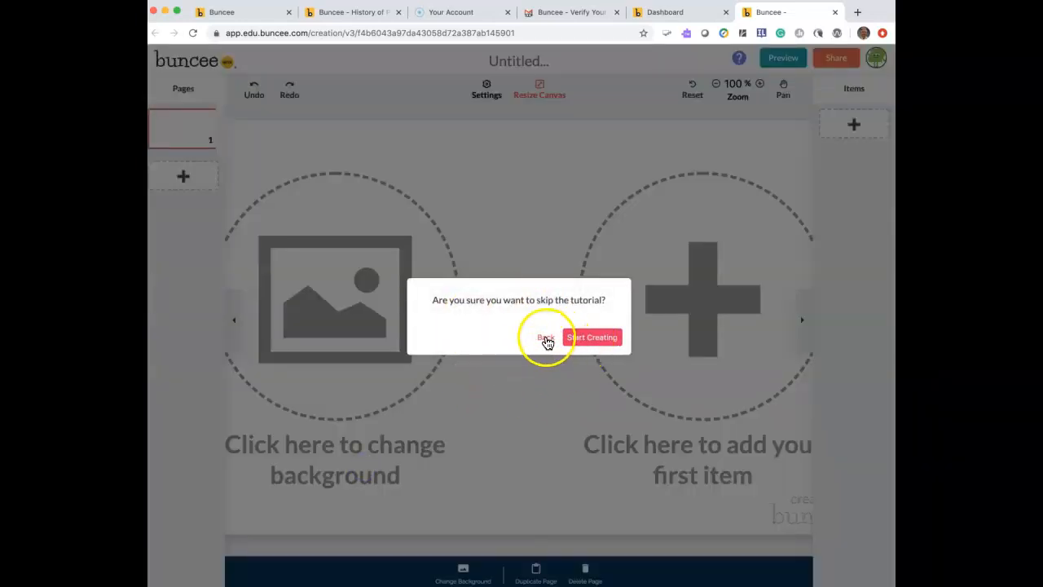
{"action": "left_click", "coordinate": [575, 341]}
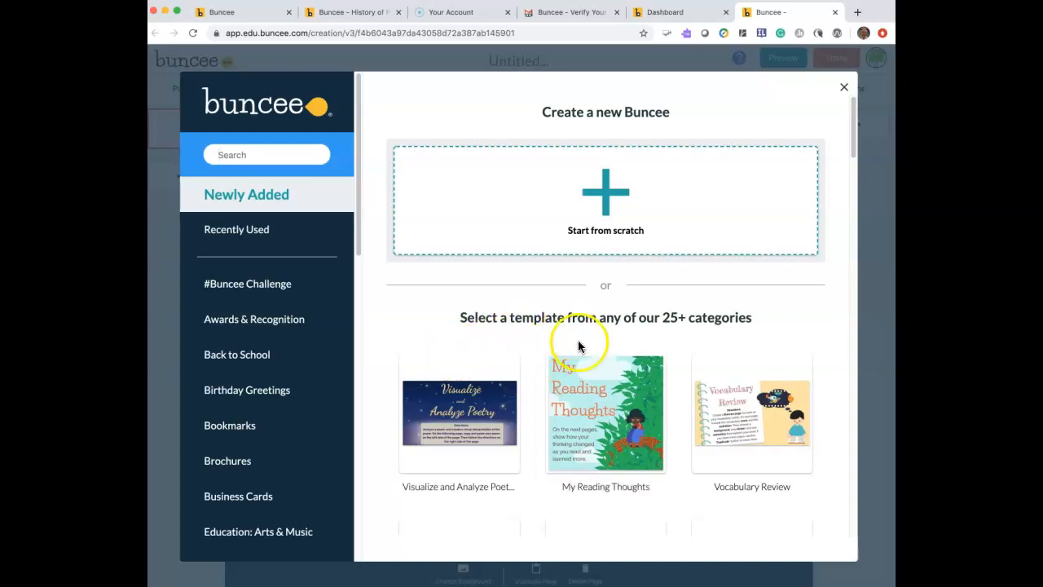
Look through the newly added templates offered for a new Buncee.
{"action": "scroll", "coordinate": [640, 396], "scroll_direction": "down", "scroll_amount": 2}
{"action": "scroll", "coordinate": [640, 396], "scroll_direction": "down", "scroll_amount": 13}
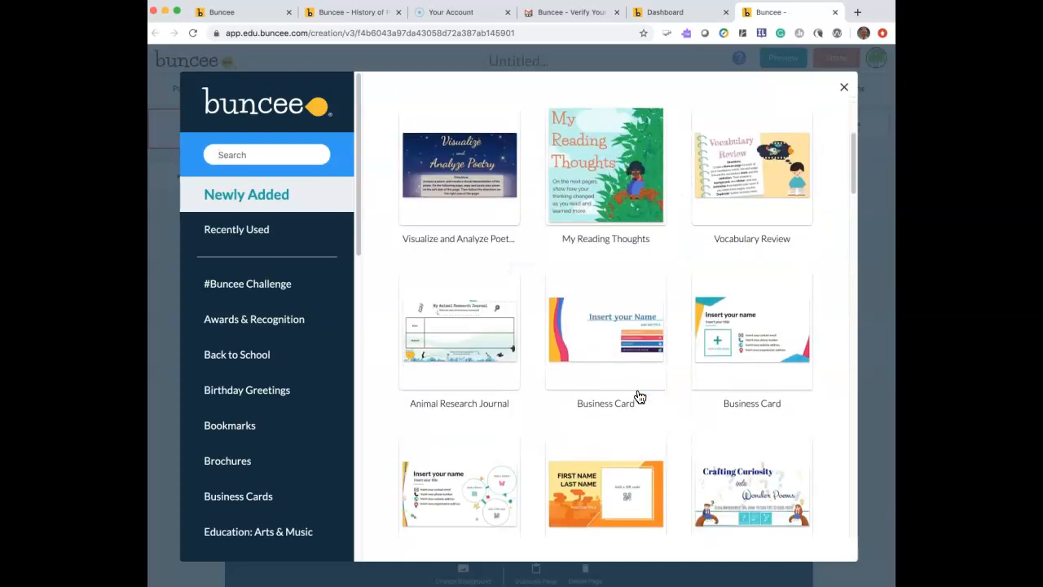
{"action": "scroll", "coordinate": [640, 396], "scroll_direction": "down", "scroll_amount": 18}
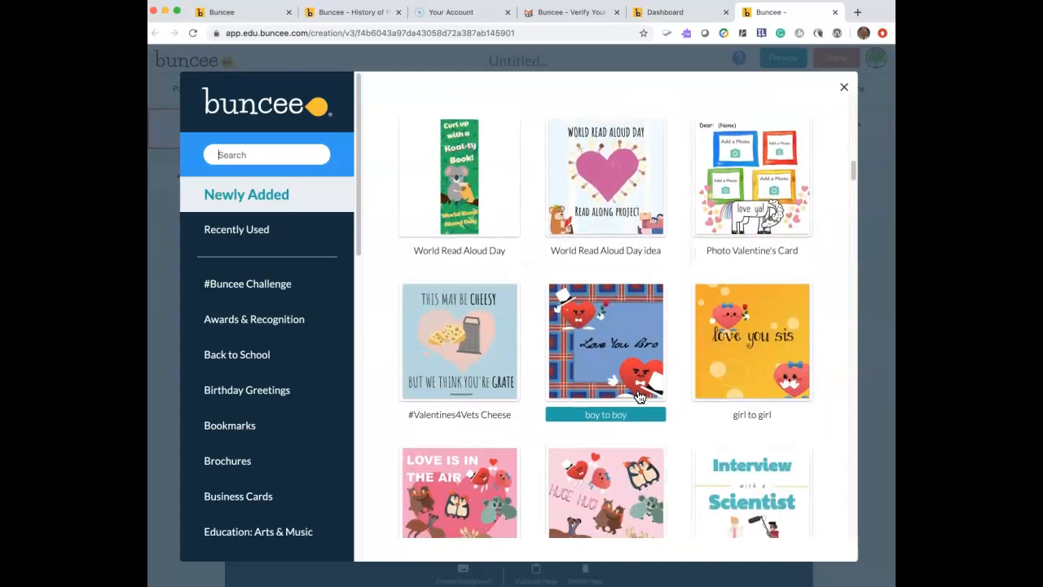
{"action": "scroll", "coordinate": [640, 396], "scroll_direction": "down", "scroll_amount": 3}
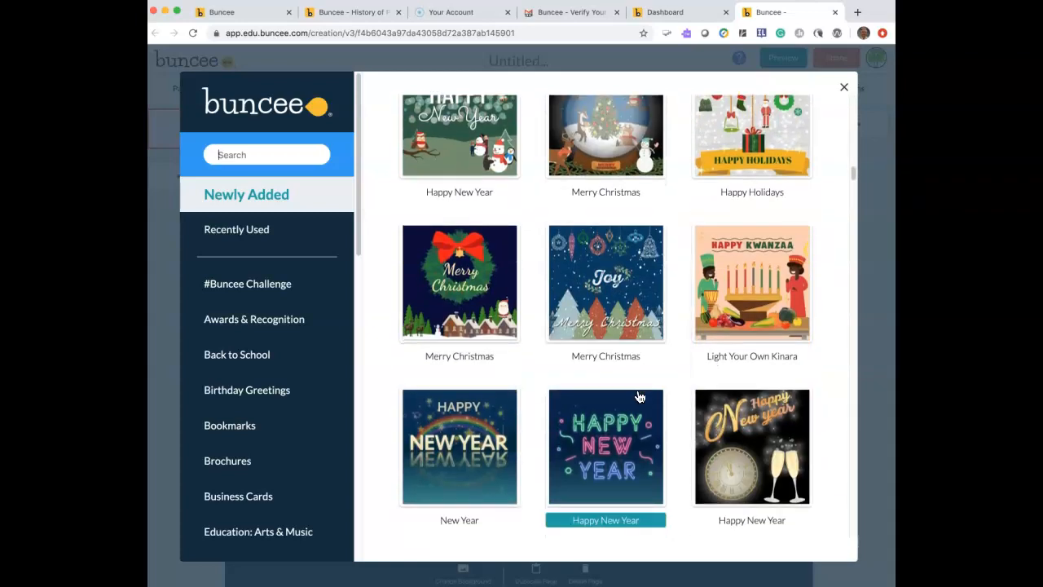
{"action": "scroll", "coordinate": [640, 396], "scroll_direction": "down", "scroll_amount": 3}
{"action": "scroll", "coordinate": [640, 396], "scroll_direction": "down", "scroll_amount": 10}
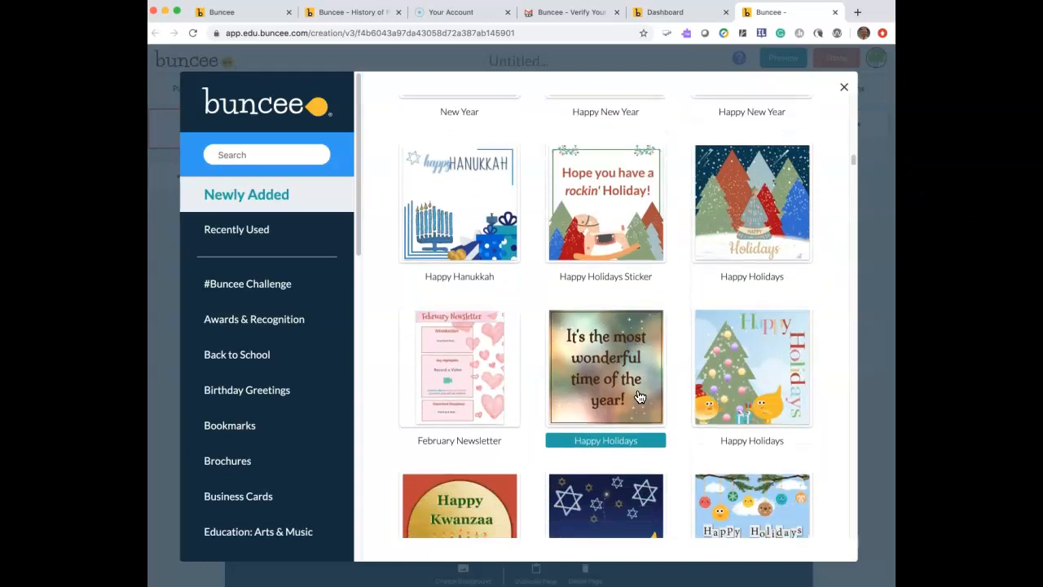
{"action": "scroll", "coordinate": [640, 396], "scroll_direction": "up", "scroll_amount": 18}
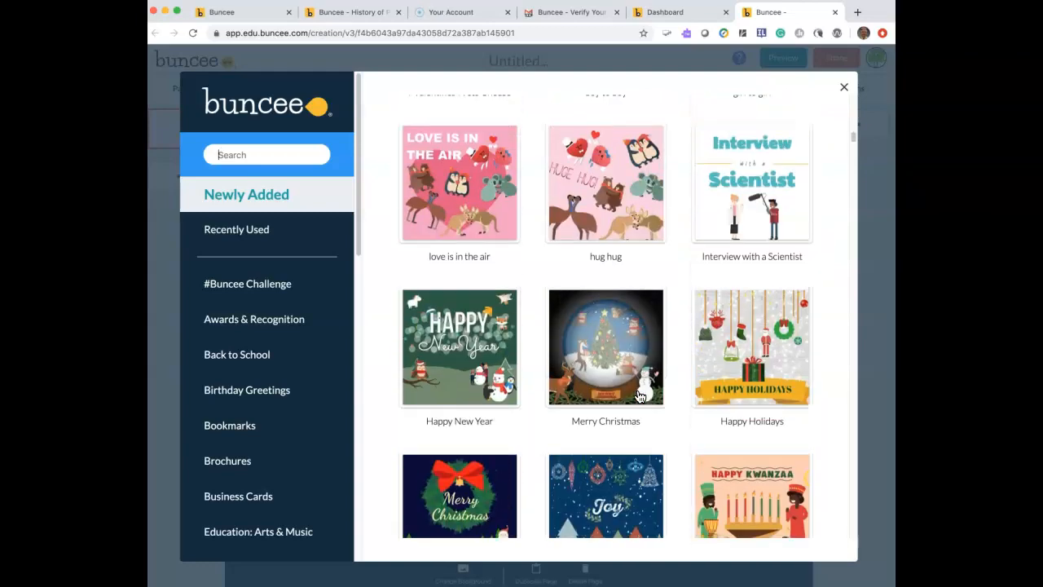
{"action": "scroll", "coordinate": [640, 396], "scroll_direction": "up", "scroll_amount": 15}
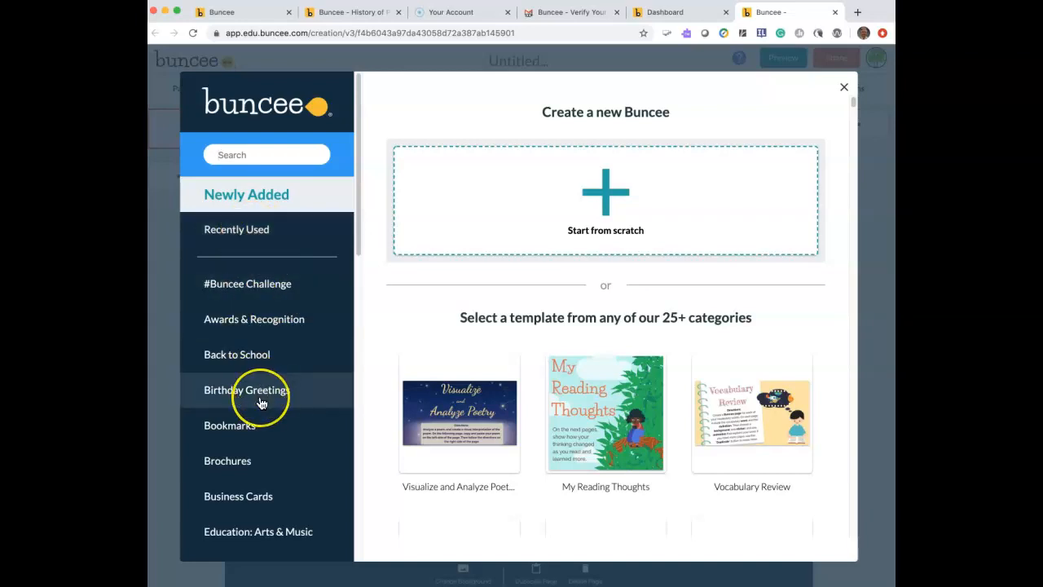
Review the list of template categories and look through the templates in Education: English.
{"action": "scroll", "coordinate": [259, 400], "scroll_direction": "down", "scroll_amount": 3}
{"action": "scroll", "coordinate": [261, 403], "scroll_direction": "down", "scroll_amount": 2}
{"action": "scroll", "coordinate": [261, 402], "scroll_direction": "down", "scroll_amount": 2}
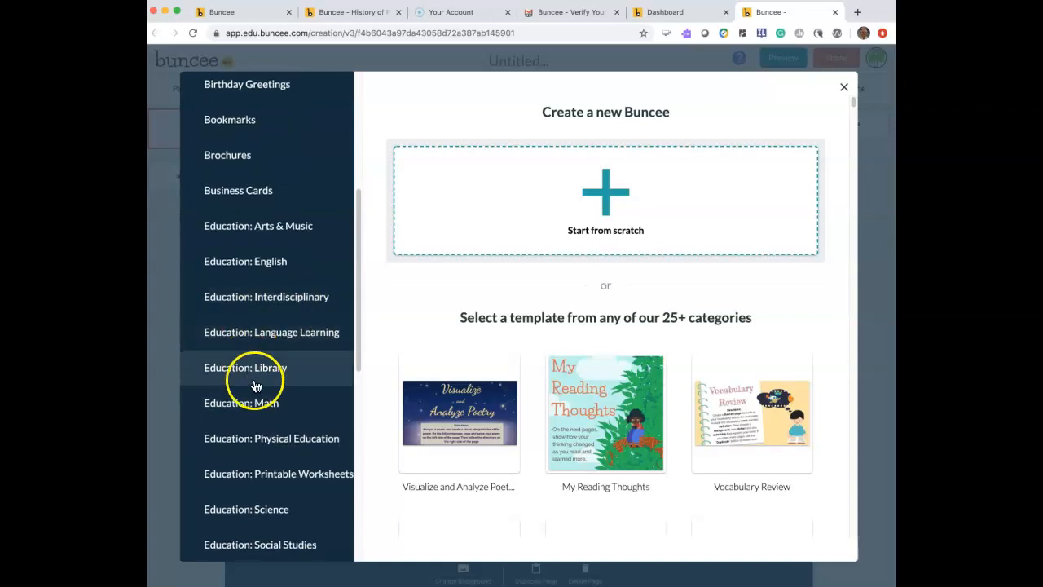
{"action": "scroll", "coordinate": [261, 394], "scroll_direction": "down", "scroll_amount": 2}
{"action": "scroll", "coordinate": [261, 396], "scroll_direction": "down", "scroll_amount": 2}
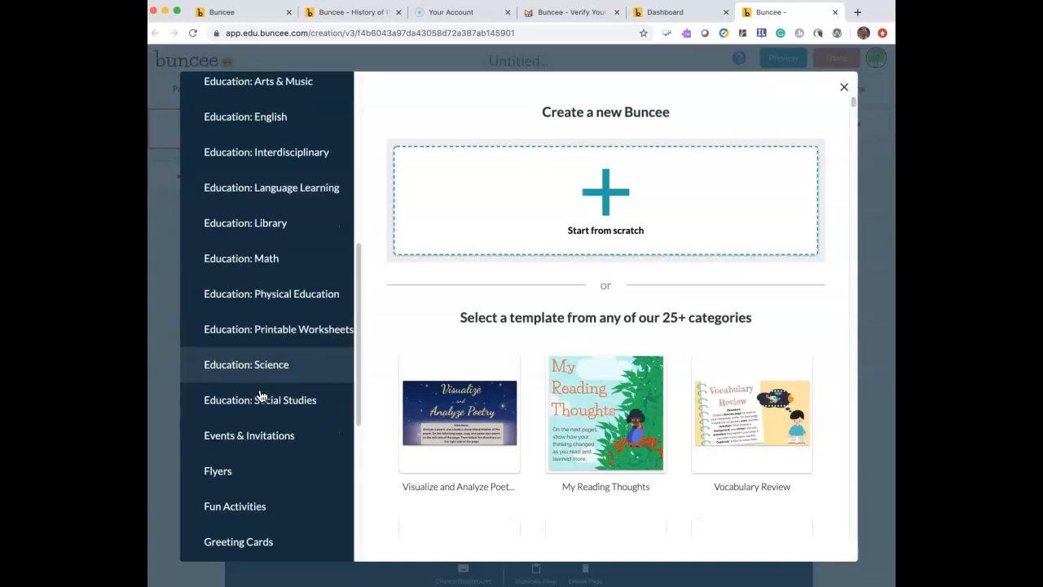
{"action": "left_click", "coordinate": [274, 300]}
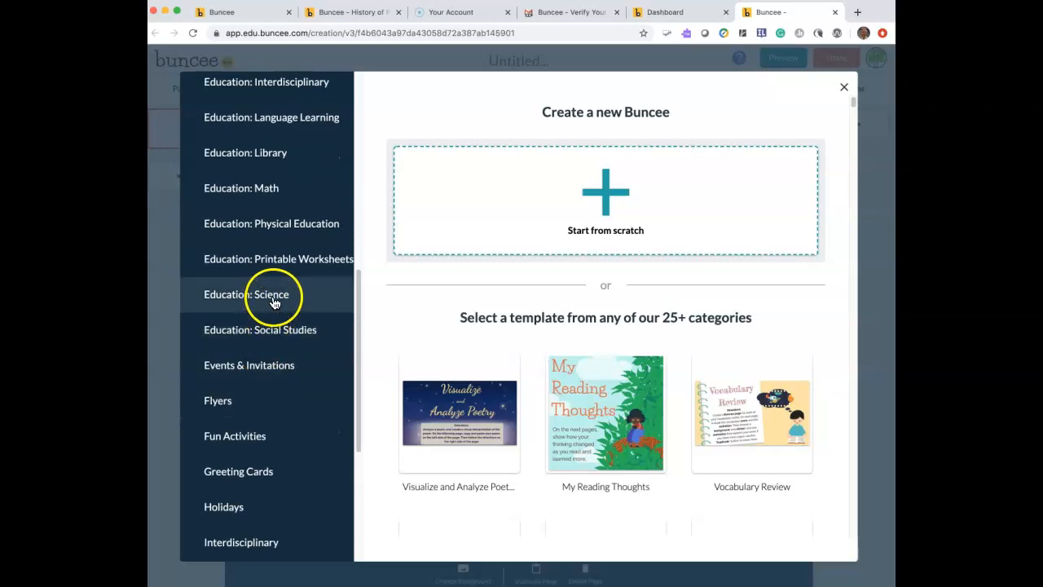
{"action": "scroll", "coordinate": [273, 300], "scroll_direction": "up", "scroll_amount": 2}
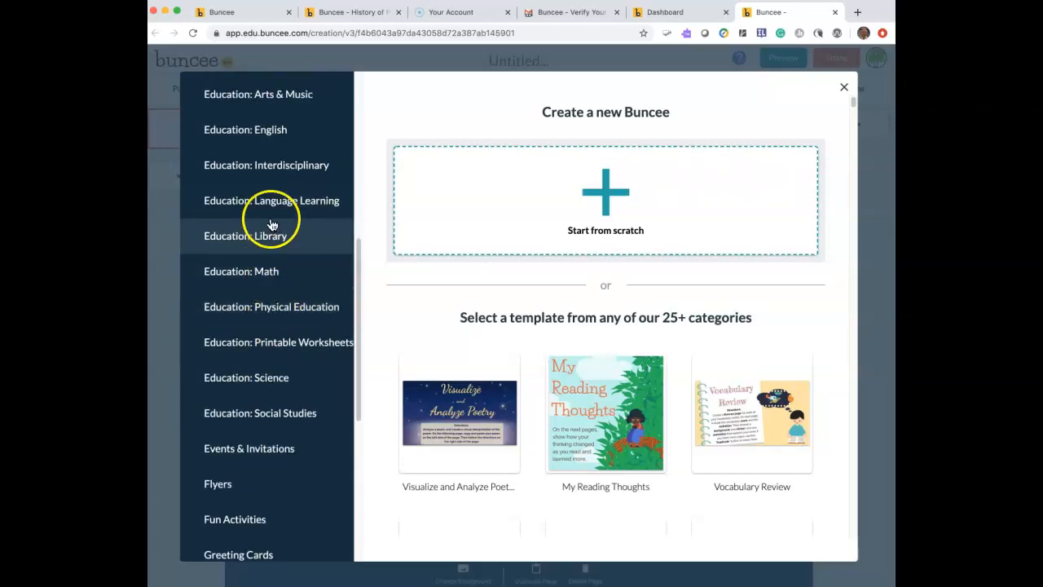
{"action": "left_click", "coordinate": [264, 134]}
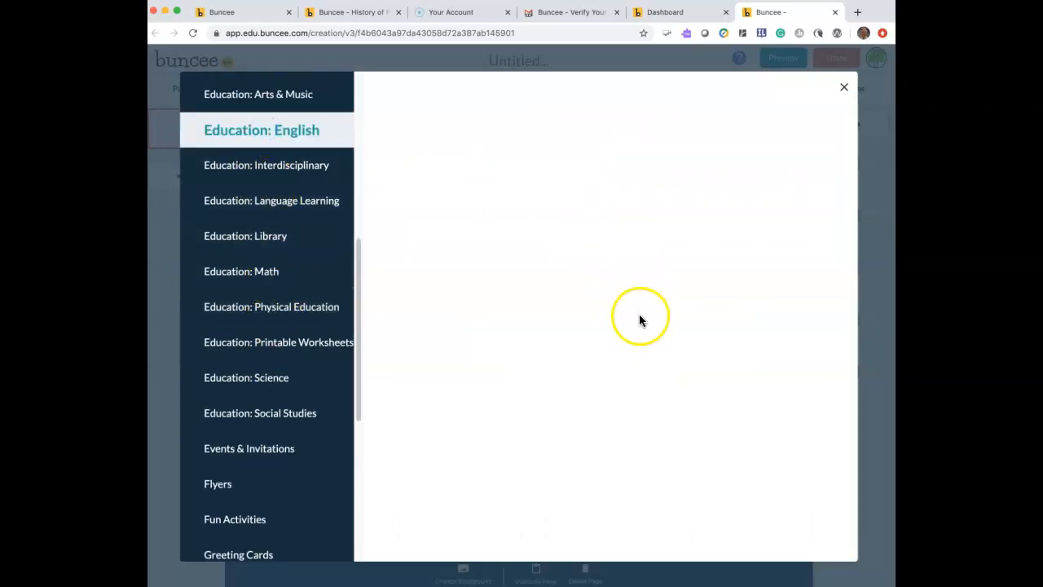
{"action": "scroll", "coordinate": [649, 466], "scroll_direction": "down", "scroll_amount": 4}
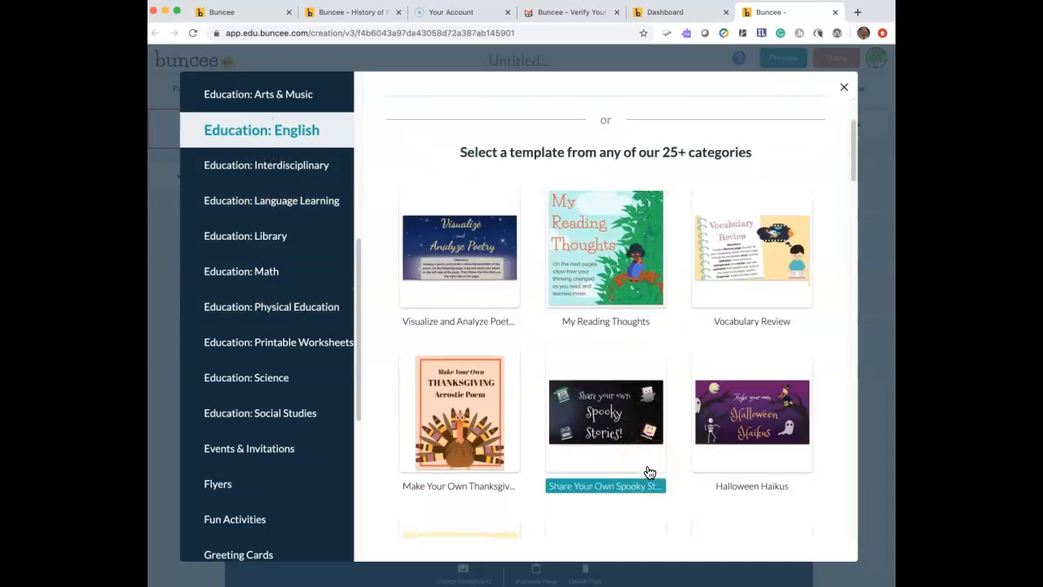
{"action": "scroll", "coordinate": [649, 472], "scroll_direction": "down", "scroll_amount": 4}
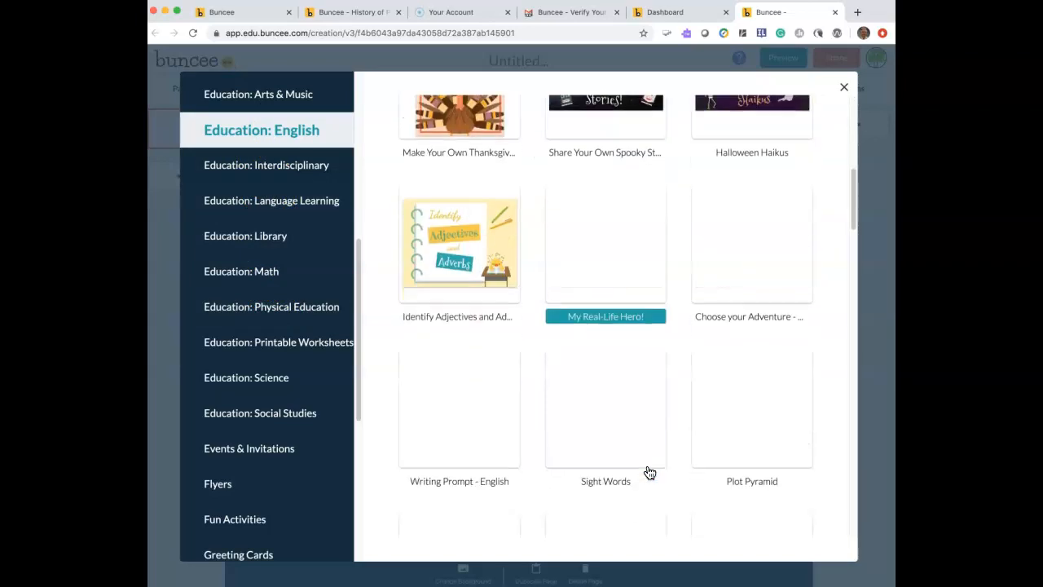
{"action": "scroll", "coordinate": [649, 473], "scroll_direction": "down", "scroll_amount": 4}
{"action": "scroll", "coordinate": [650, 473], "scroll_direction": "down", "scroll_amount": 7}
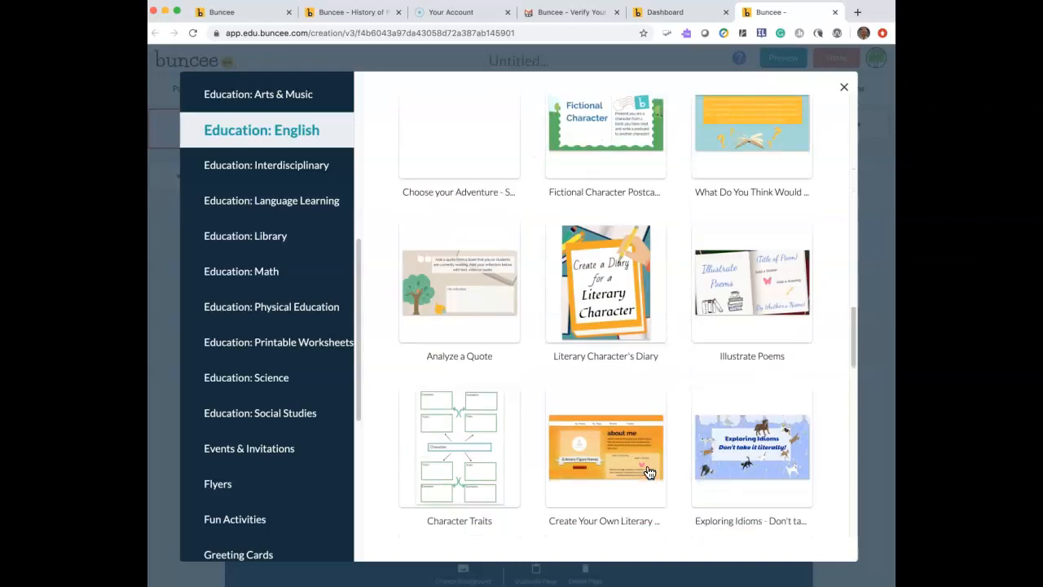
{"action": "scroll", "coordinate": [650, 473], "scroll_direction": "up", "scroll_amount": 18}
{"action": "scroll", "coordinate": [649, 473], "scroll_direction": "up", "scroll_amount": 2}
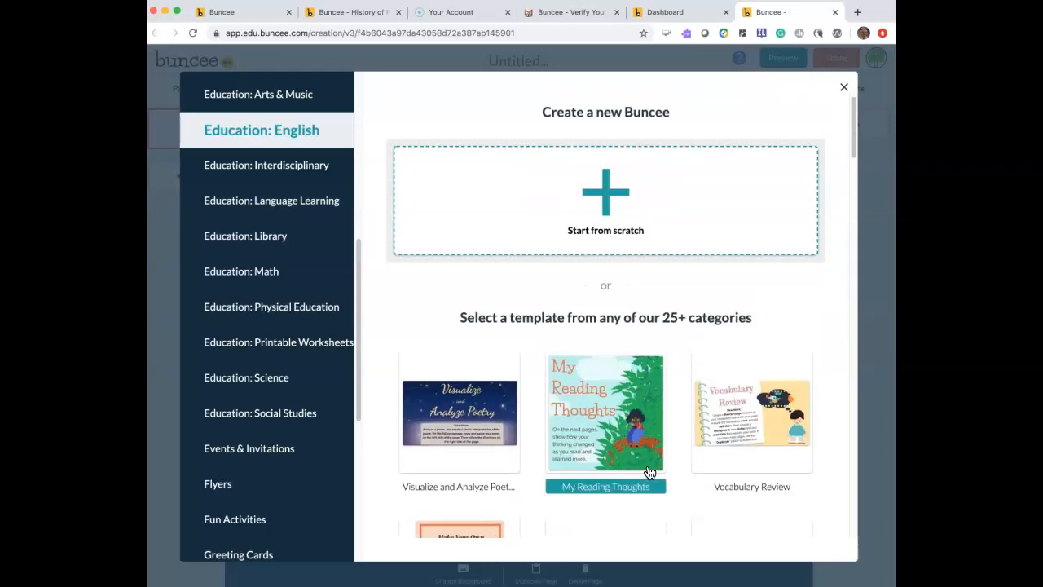
Start the new Buncee from scratch with a blank canvas.
{"action": "left_click", "coordinate": [605, 191]}
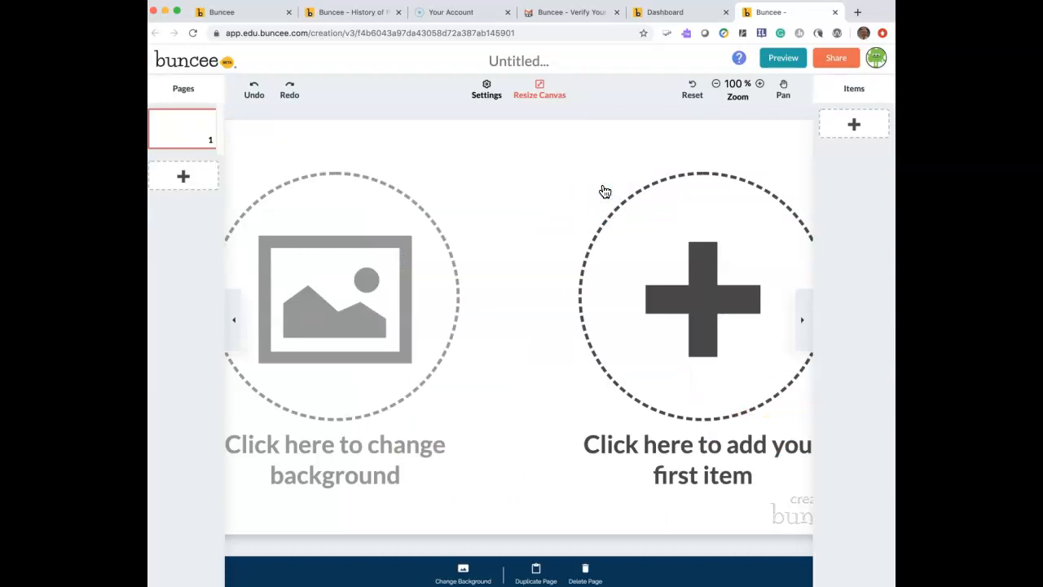
{"action": "left_click", "coordinate": [576, 201]}
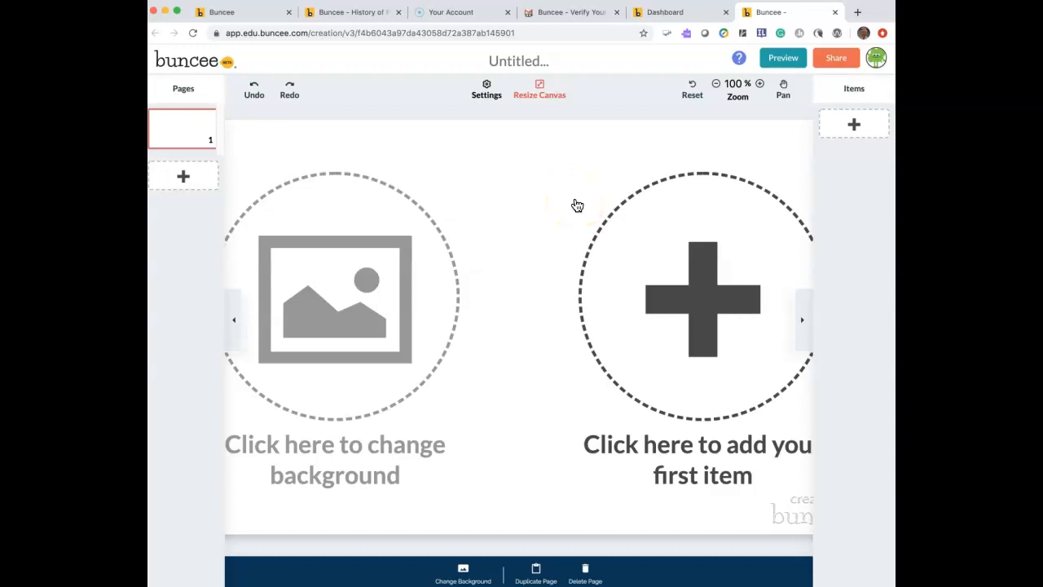
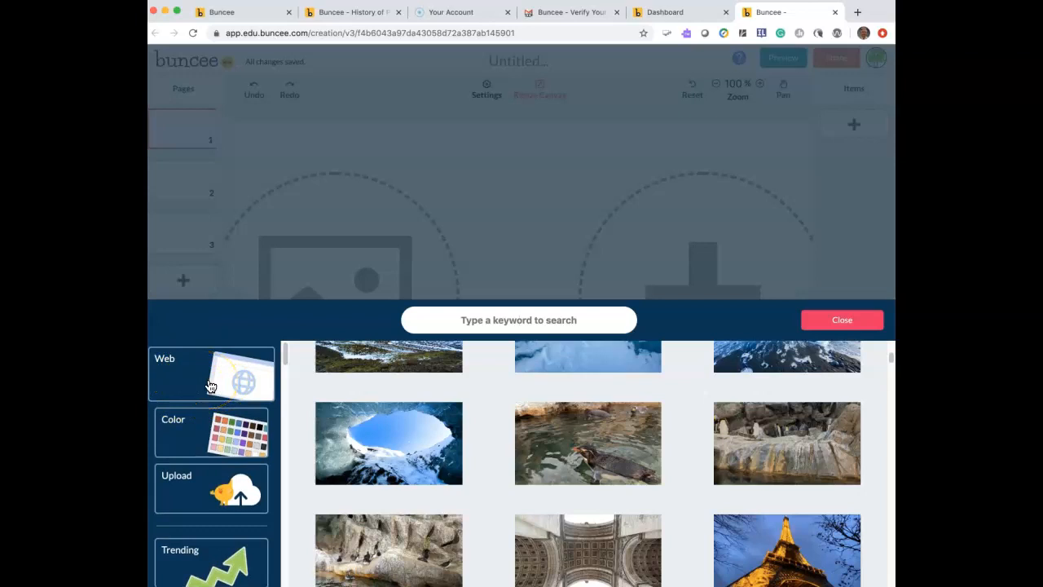
Set the photo of bright sun over clouds and sea as the background of page 1 only.
{"action": "left_click", "coordinate": [216, 430]}
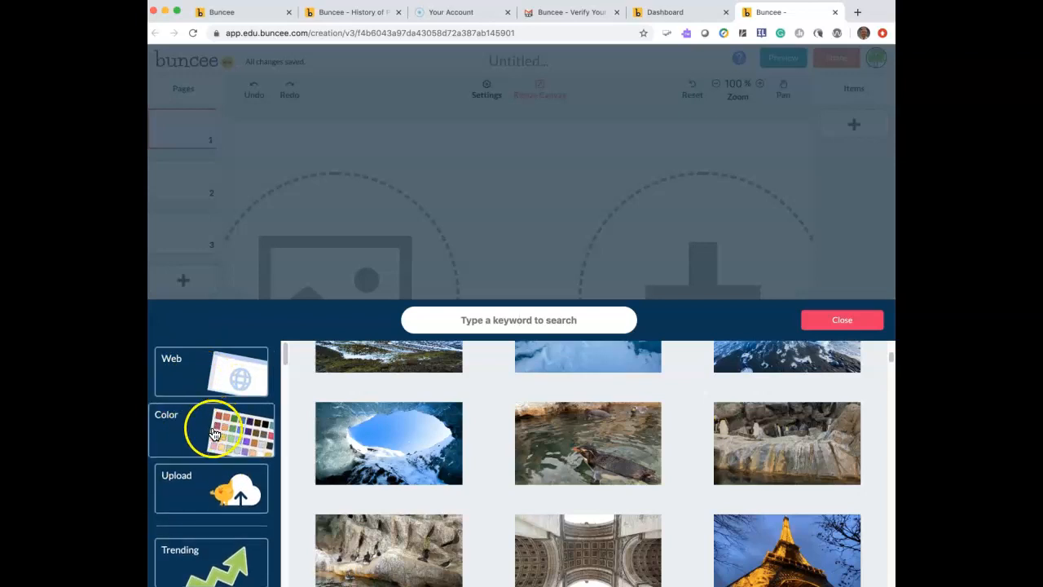
{"action": "left_click", "coordinate": [218, 482]}
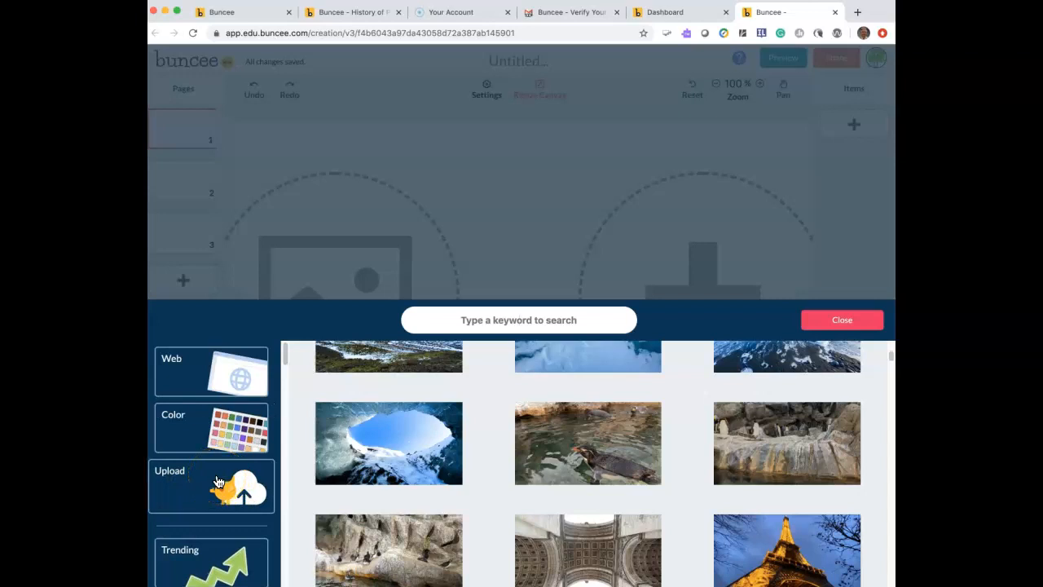
{"action": "left_click", "coordinate": [228, 563]}
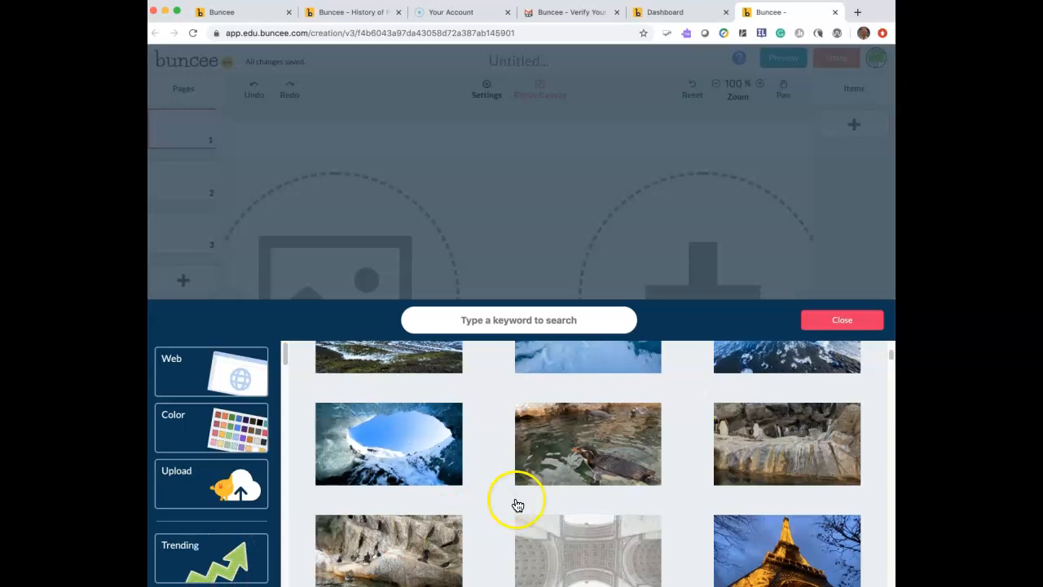
{"action": "scroll", "coordinate": [518, 505], "scroll_direction": "up", "scroll_amount": 10}
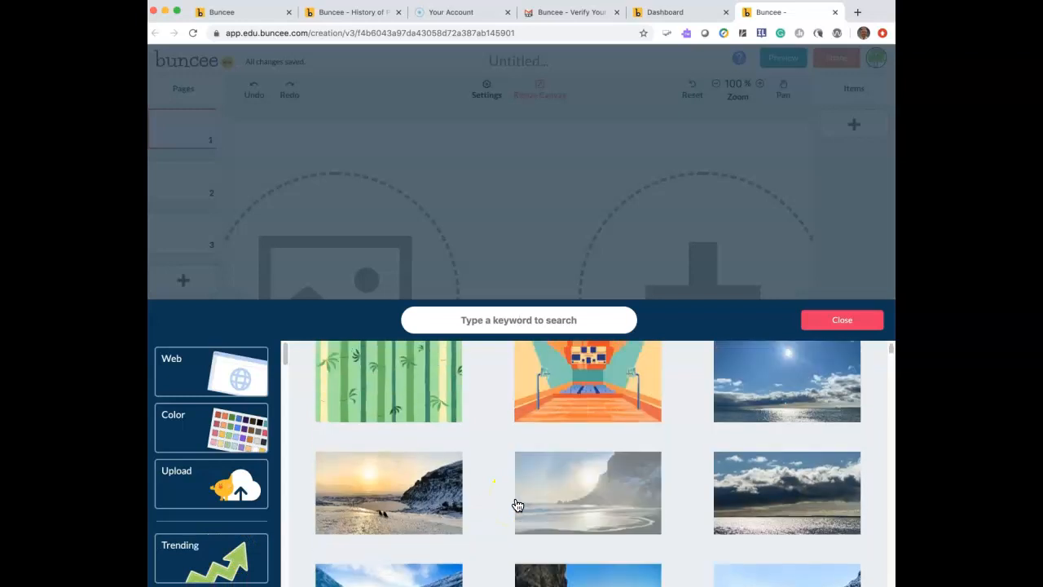
{"action": "left_click", "coordinate": [736, 454]}
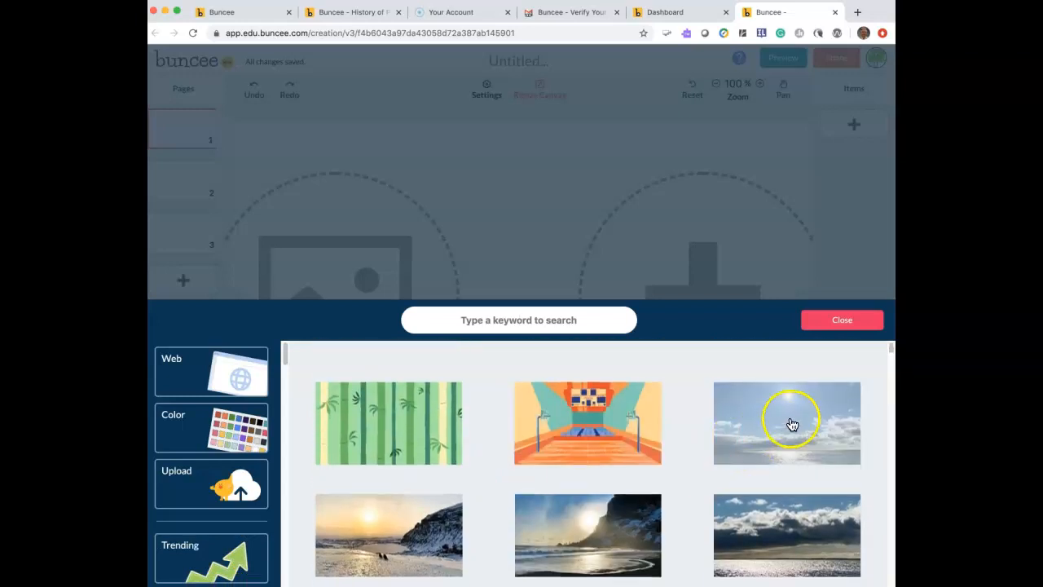
{"action": "left_click", "coordinate": [716, 414]}
{"action": "left_click", "coordinate": [652, 322]}
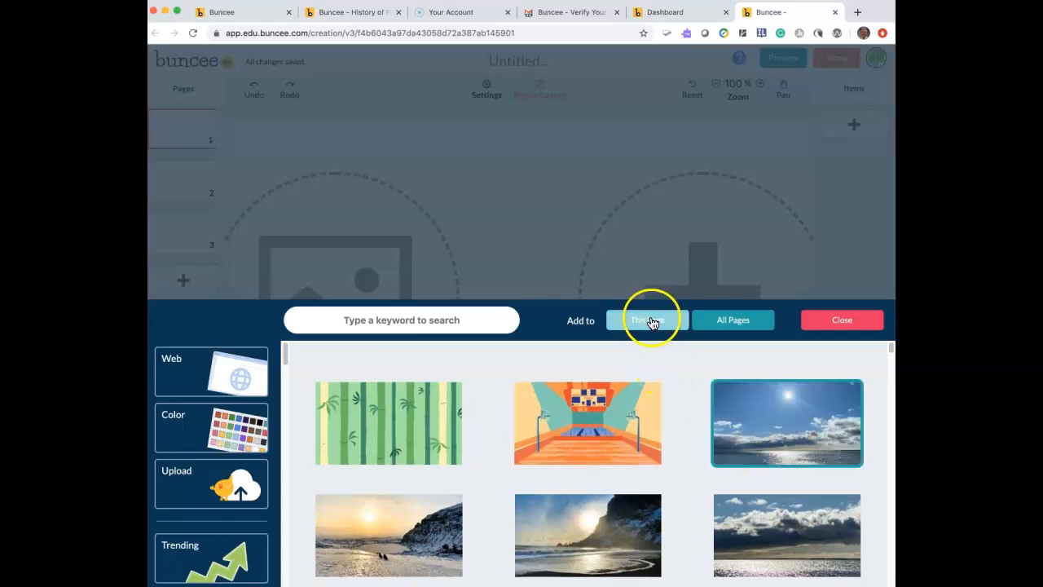
{"action": "left_click", "coordinate": [669, 396]}
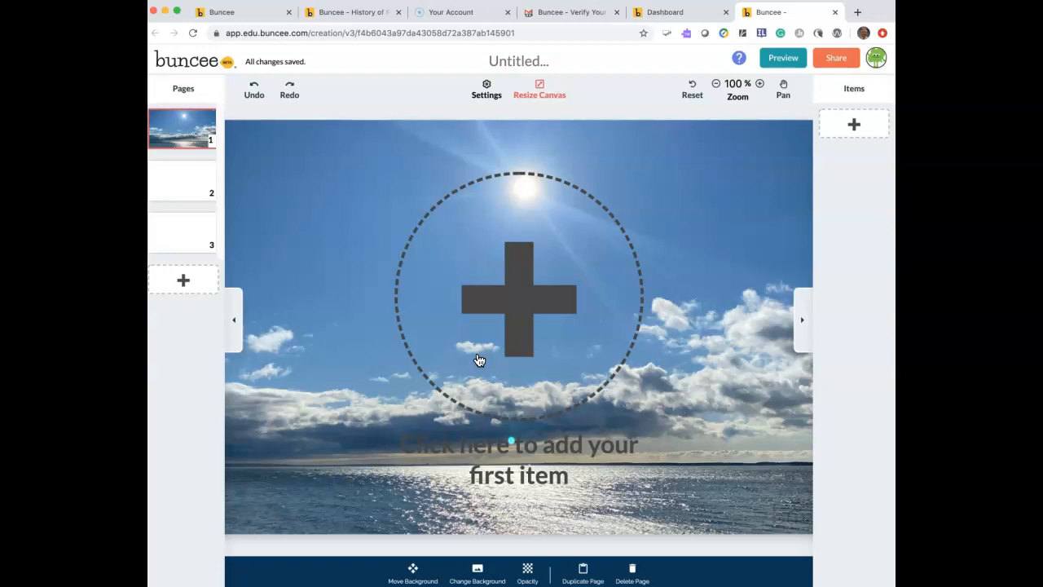
Title the Buncee "Test 1".
{"action": "left_click", "coordinate": [516, 63]}
{"action": "type", "text": "Test 1"}
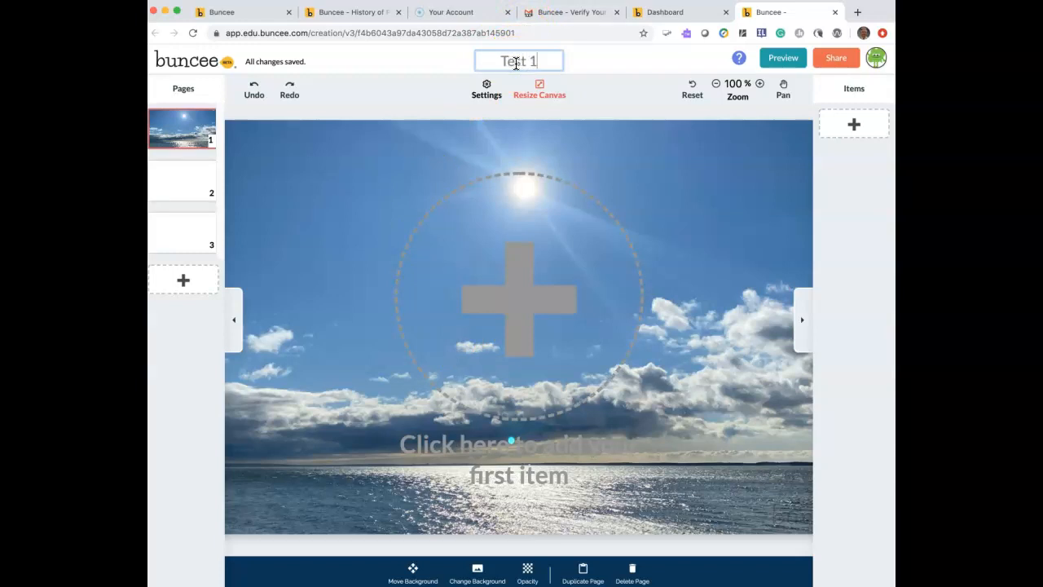
Confirm "Test 1" as the title of the Buncee.
{"action": "key", "text": "Return"}
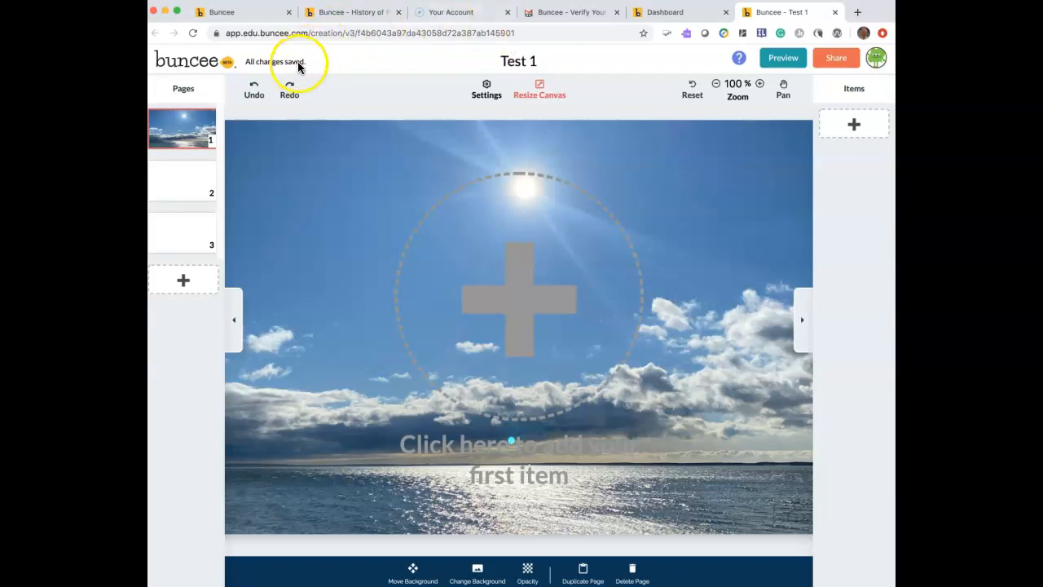
{"action": "left_click", "coordinate": [533, 62]}
{"action": "key", "text": "BackSpace"}
{"action": "key", "text": "BackSpace"}
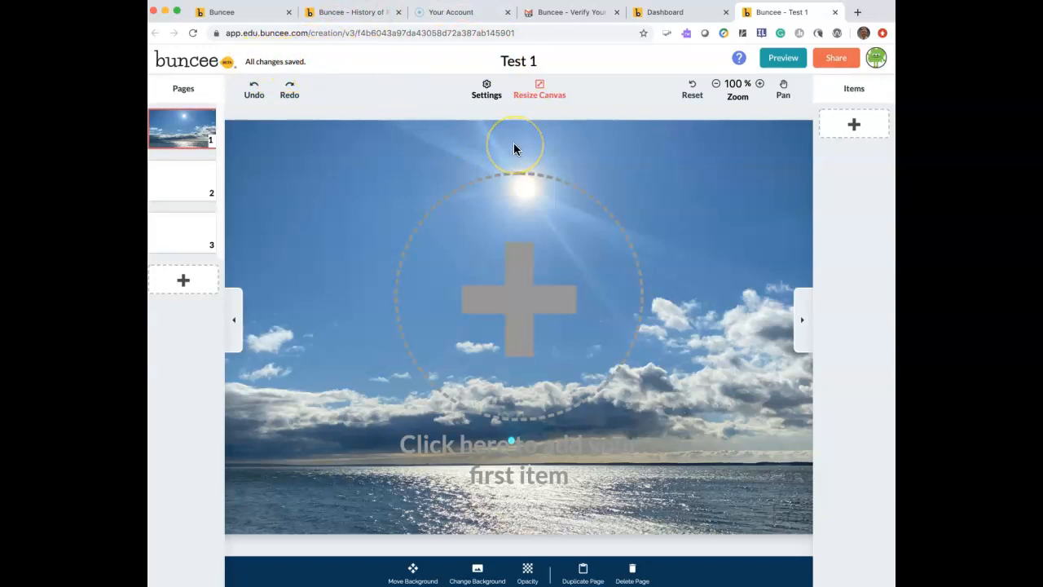
Review the Buncee's settings for Immersive Reader, web accessibility, watermark, TTS and stitching.
{"action": "left_click", "coordinate": [488, 88]}
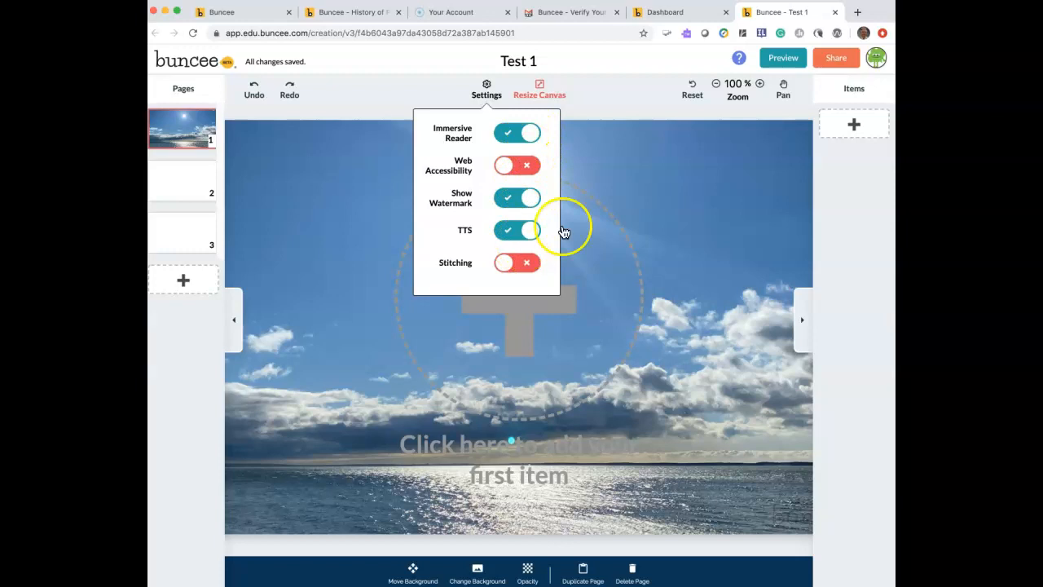
{"action": "left_click", "coordinate": [486, 88]}
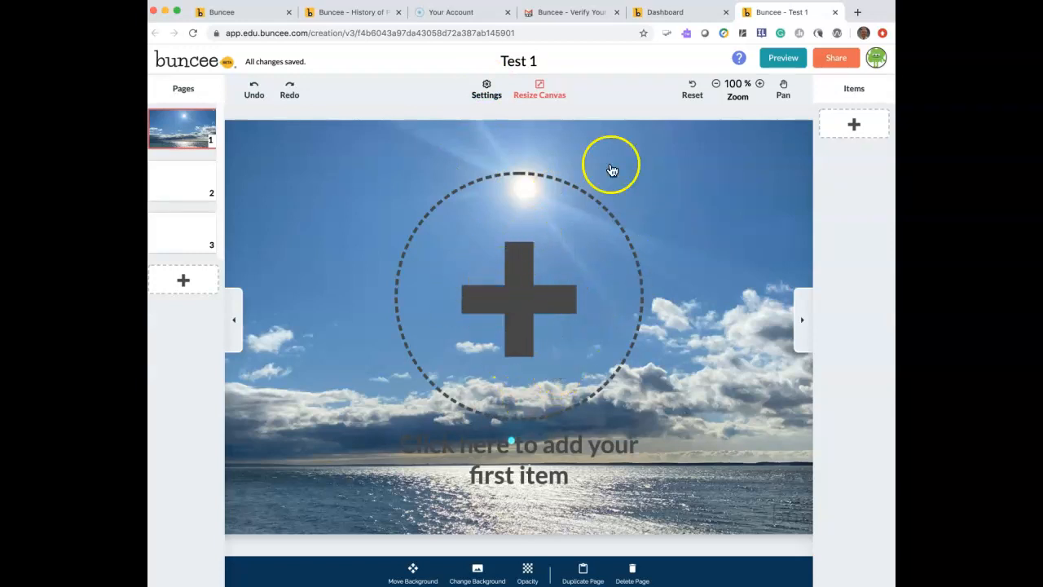
Add a text box to page 1, place it over the sun and make it slightly smaller.
{"action": "left_click", "coordinate": [853, 124]}
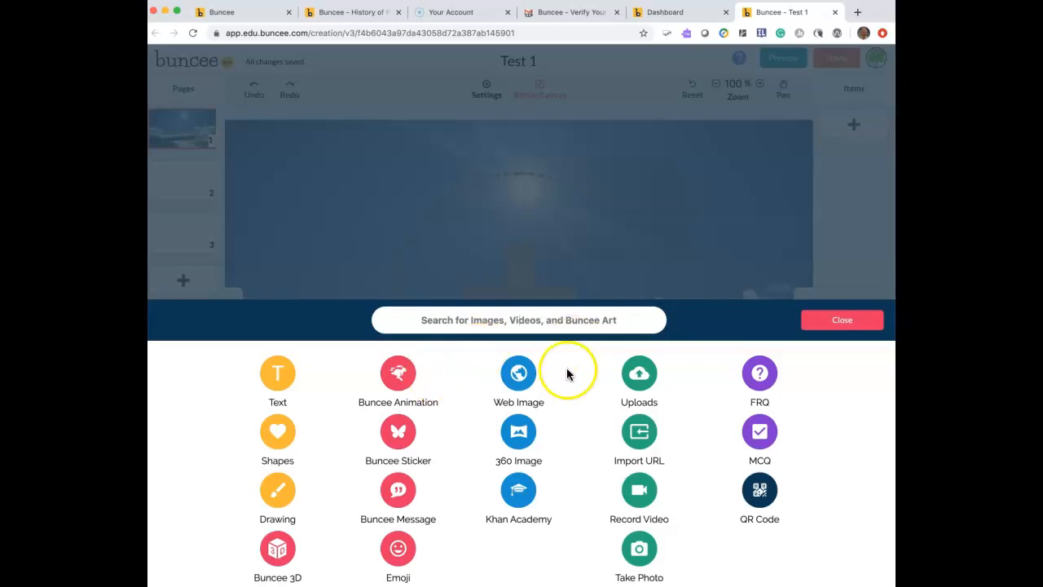
{"action": "left_click", "coordinate": [276, 374]}
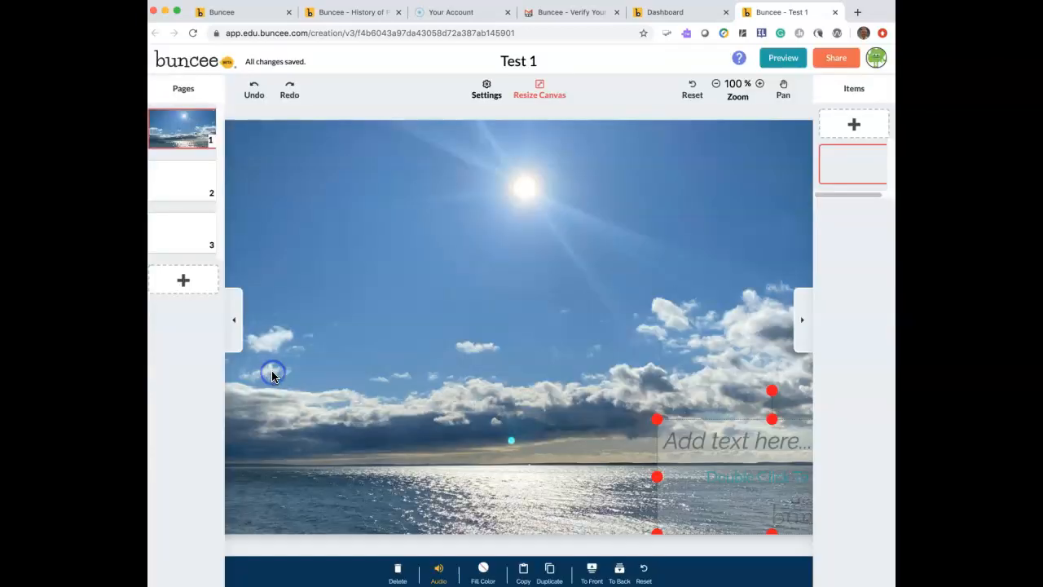
{"action": "left_click_drag", "start_coordinate": [713, 471], "coordinate": [448, 217]}
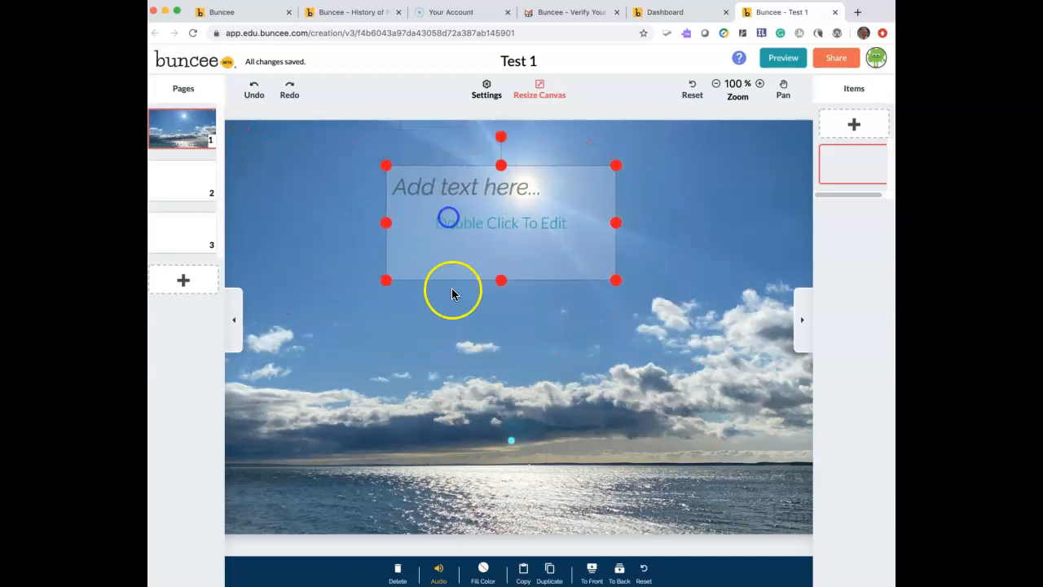
{"action": "left_click_drag", "start_coordinate": [617, 279], "coordinate": [600, 262]}
Fill the text box with "This is the test for a text box".
{"action": "double_click", "coordinate": [499, 189]}
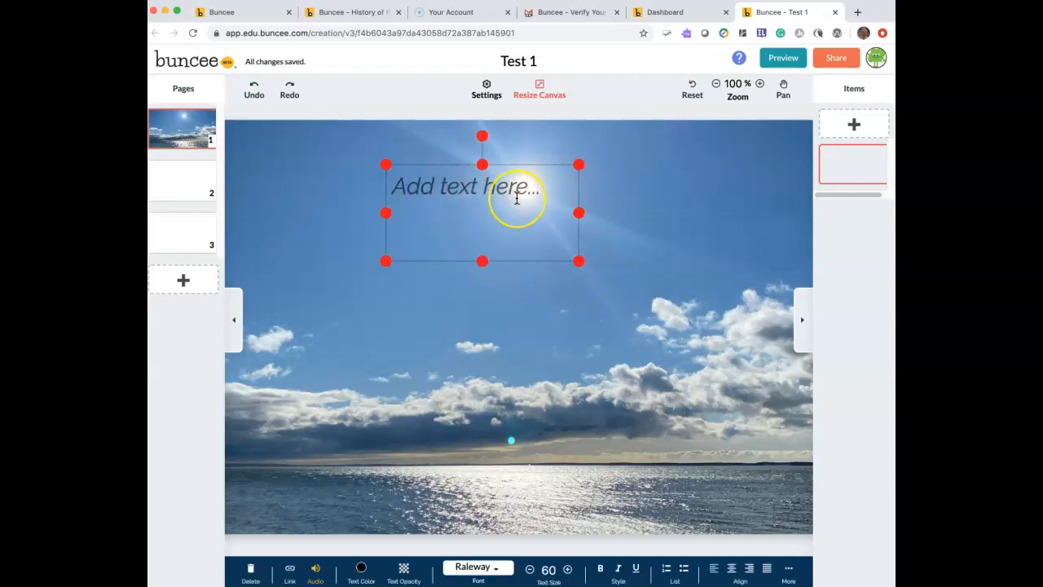
{"action": "type", "text": "This is"}
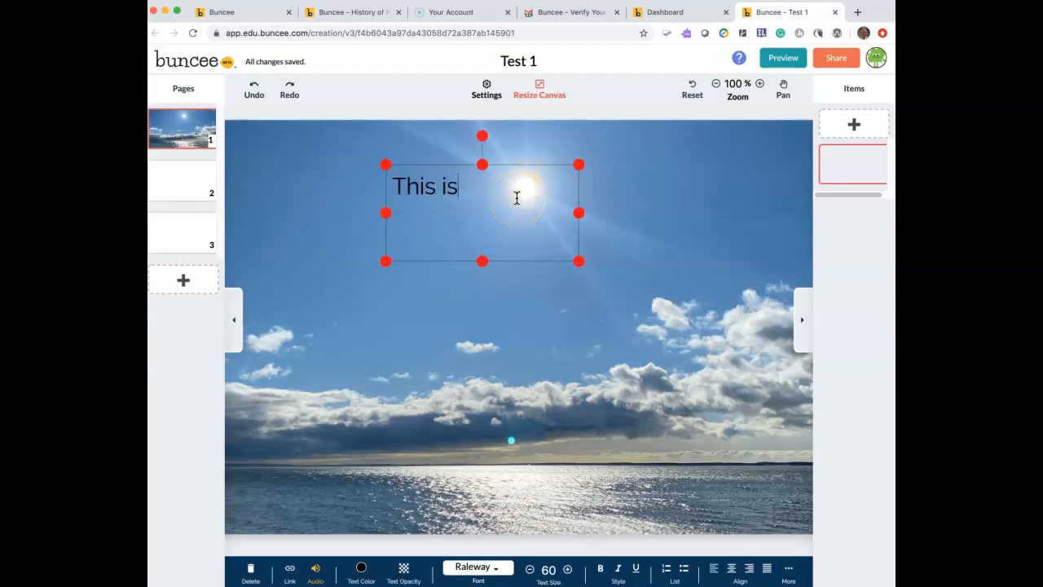
{"action": "type", "text": " the test for a text box"}
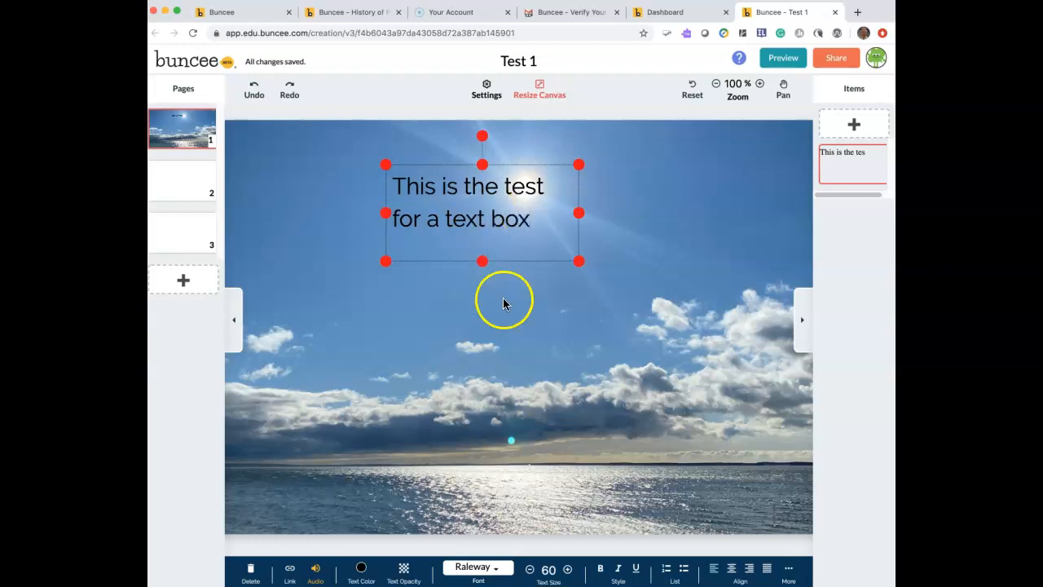
{"action": "left_click", "coordinate": [513, 327]}
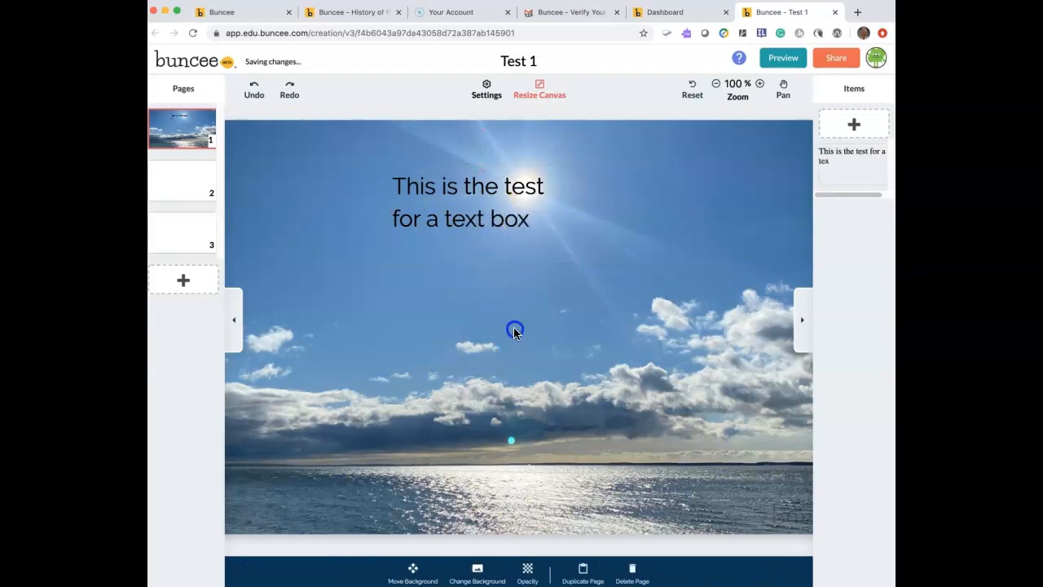
Look at the fill color options for the text box on page 1.
{"action": "left_click", "coordinate": [473, 185]}
{"action": "left_click", "coordinate": [489, 200]}
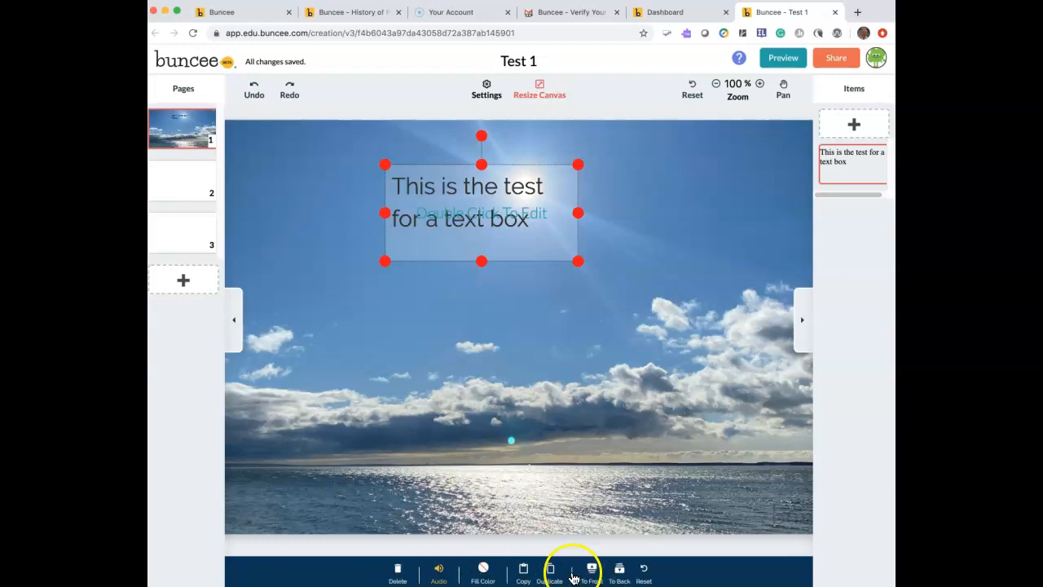
{"action": "left_click", "coordinate": [483, 570]}
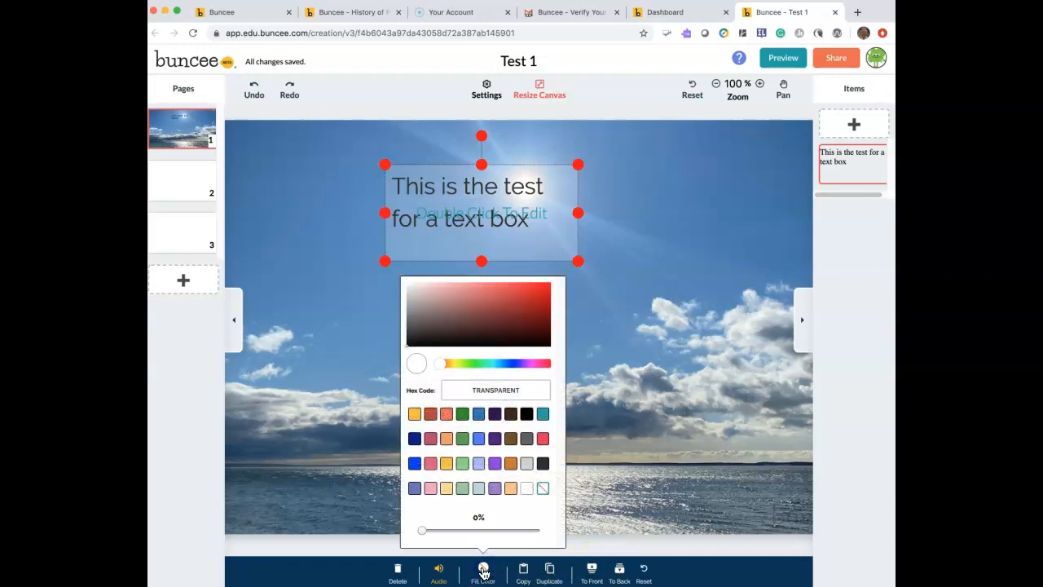
{"action": "left_click", "coordinate": [638, 436]}
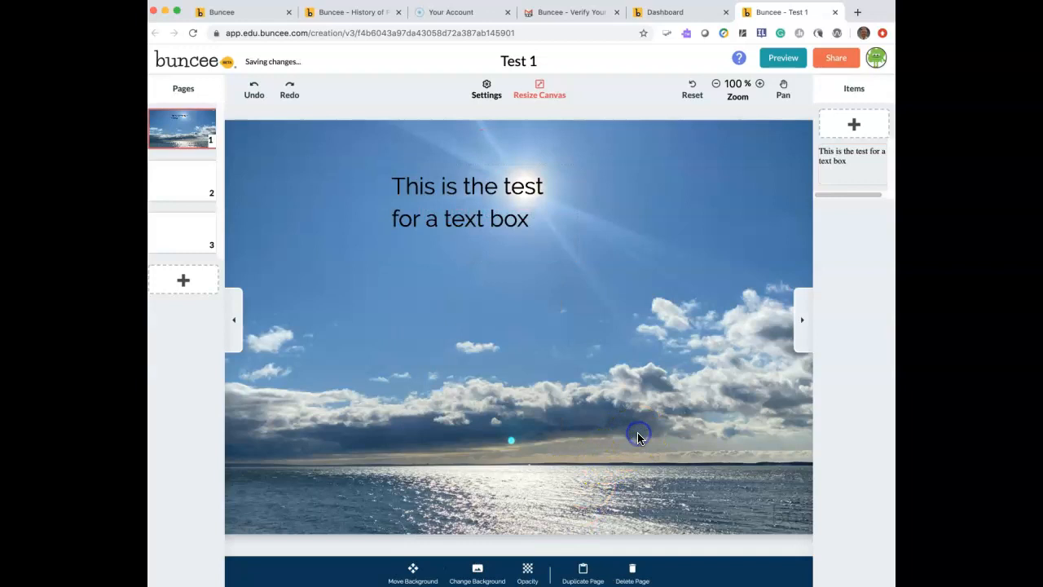
Move the text box into the upper-left corner of page 1.
{"action": "left_click", "coordinate": [469, 203]}
{"action": "left_click_drag", "start_coordinate": [469, 203], "coordinate": [324, 171]}
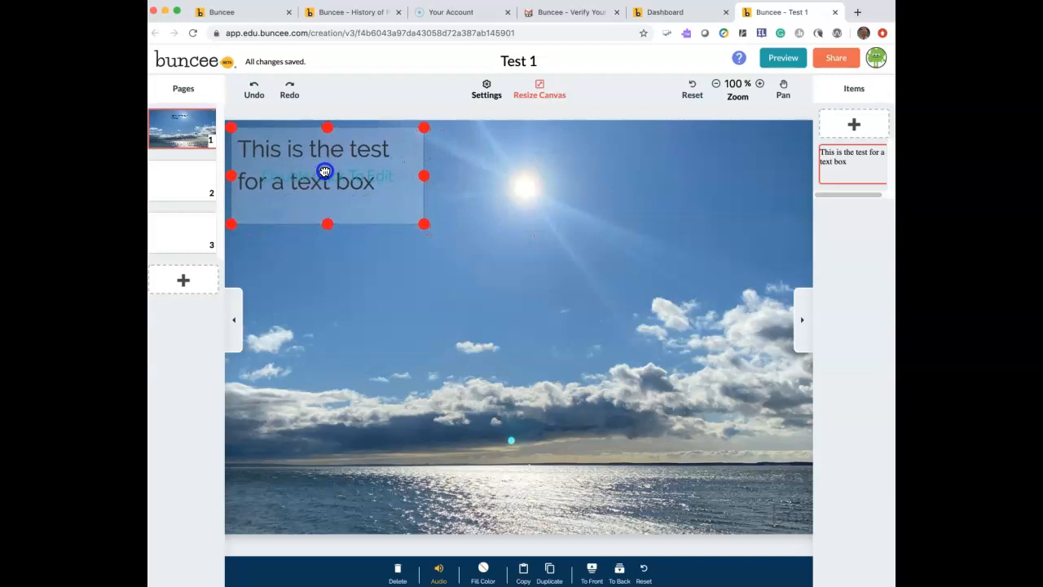
{"action": "left_click", "coordinate": [483, 335]}
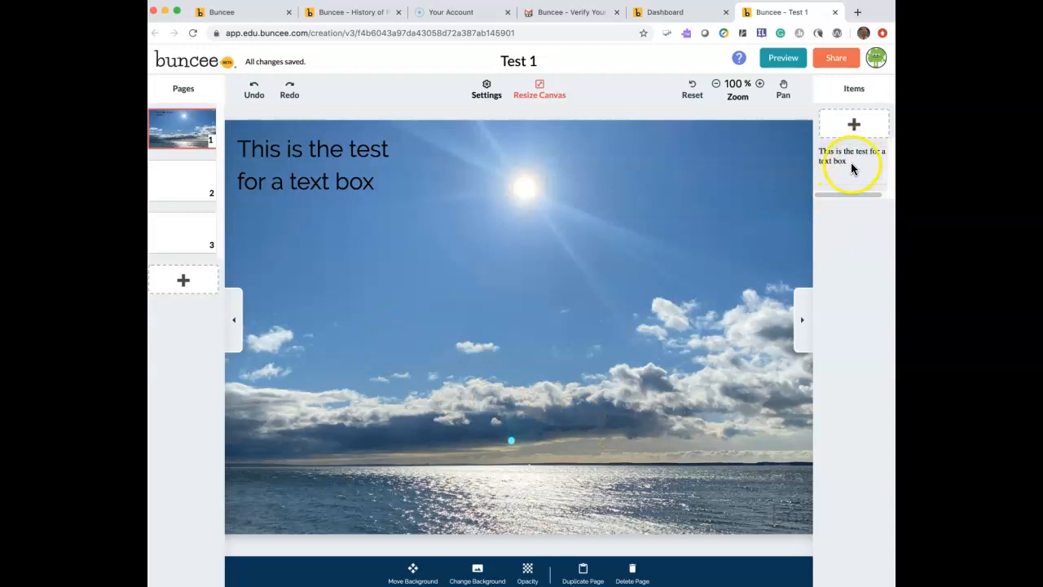
Search web images for "tree" and add the night picture of a lone tree reflected in water to page 1.
{"action": "left_click", "coordinate": [854, 124]}
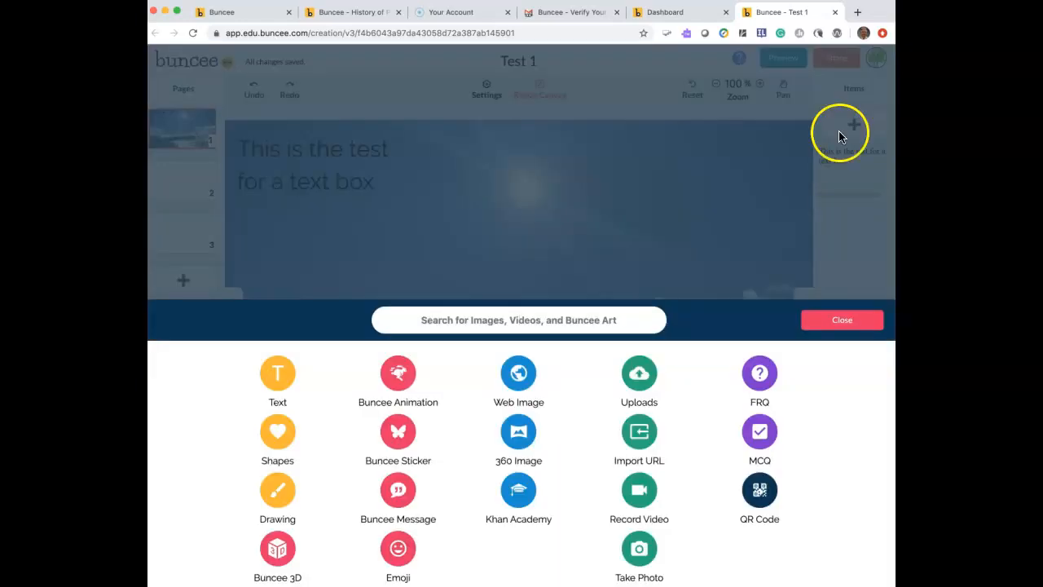
{"action": "left_click", "coordinate": [519, 377]}
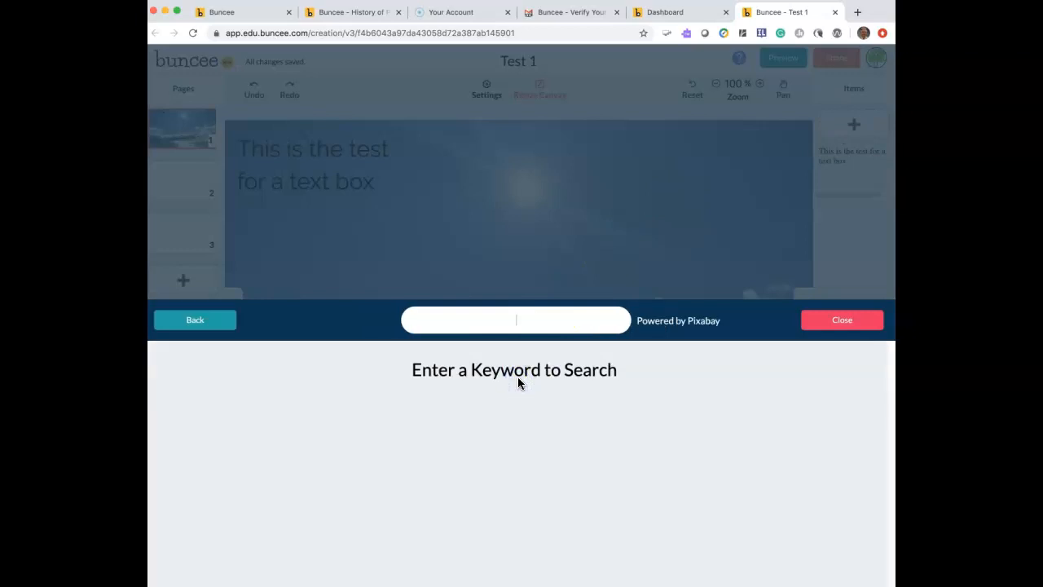
{"action": "type", "text": "tree"}
{"action": "key", "text": "Return"}
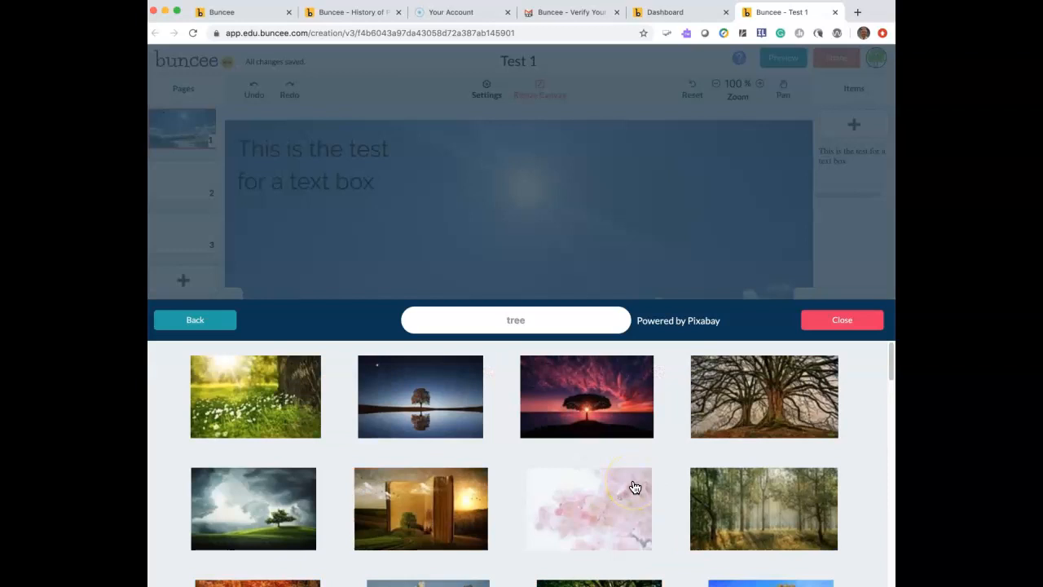
{"action": "left_click", "coordinate": [420, 403]}
{"action": "left_click", "coordinate": [743, 320]}
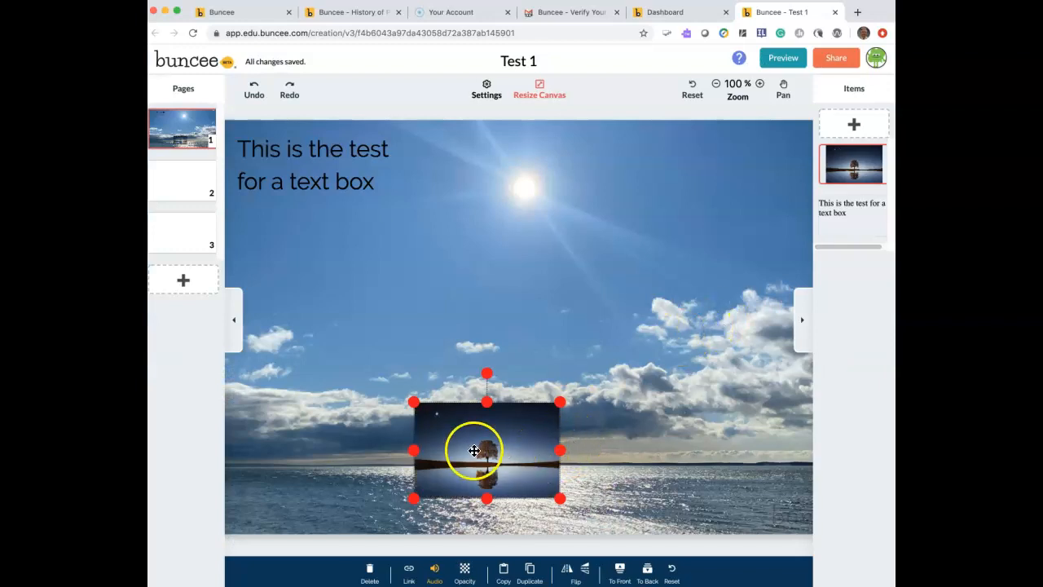
Move the tree image to the right edge of page 1 and enlarge it.
{"action": "left_click_drag", "start_coordinate": [485, 453], "coordinate": [731, 431]}
{"action": "left_click_drag", "start_coordinate": [661, 476], "coordinate": [624, 497]}
{"action": "left_click_drag", "start_coordinate": [734, 438], "coordinate": [737, 416]}
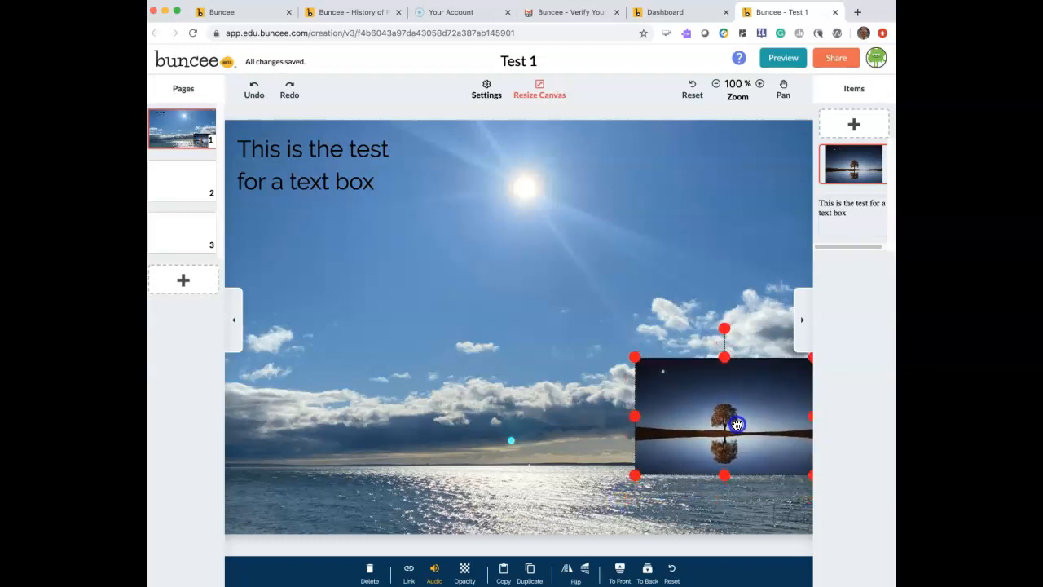
{"action": "left_click", "coordinate": [647, 263]}
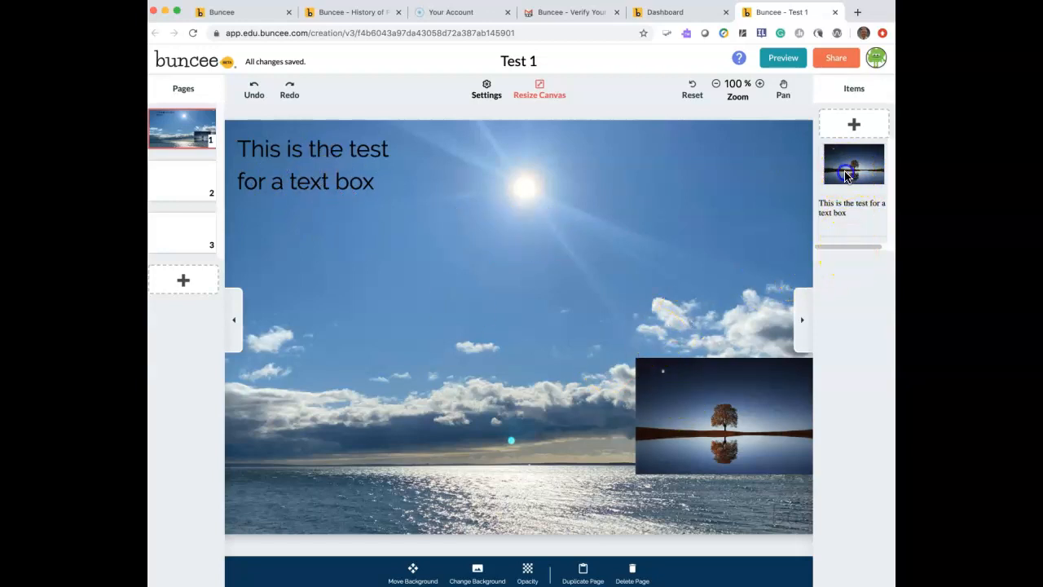
Order the tree image below the text box in the item stack and place it in the page's lower-right corner.
{"action": "left_click_drag", "start_coordinate": [847, 175], "coordinate": [847, 232]}
{"action": "left_click_drag", "start_coordinate": [714, 412], "coordinate": [513, 187]}
{"action": "mouse_move", "coordinate": [321, 193]}
{"action": "left_mouse_down"}
{"action": "mouse_move", "coordinate": [474, 208]}
{"action": "mouse_move", "coordinate": [321, 187]}
{"action": "left_mouse_up"}
{"action": "left_click_drag", "start_coordinate": [522, 196], "coordinate": [712, 491]}
{"action": "left_click", "coordinate": [568, 371]}
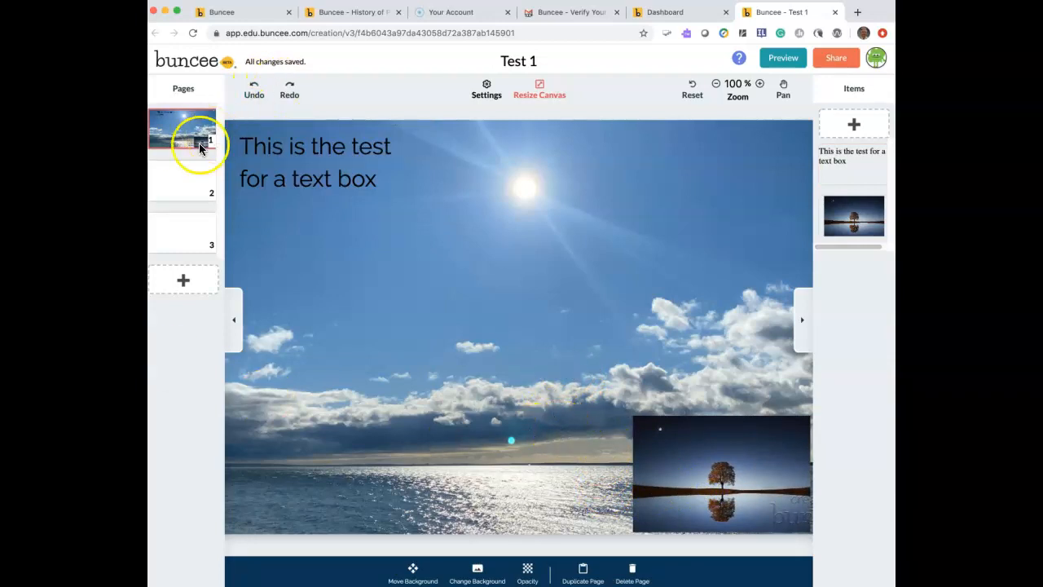
Set the background of page 2 to the solid teal color #2F7274.
{"action": "left_click", "coordinate": [180, 190]}
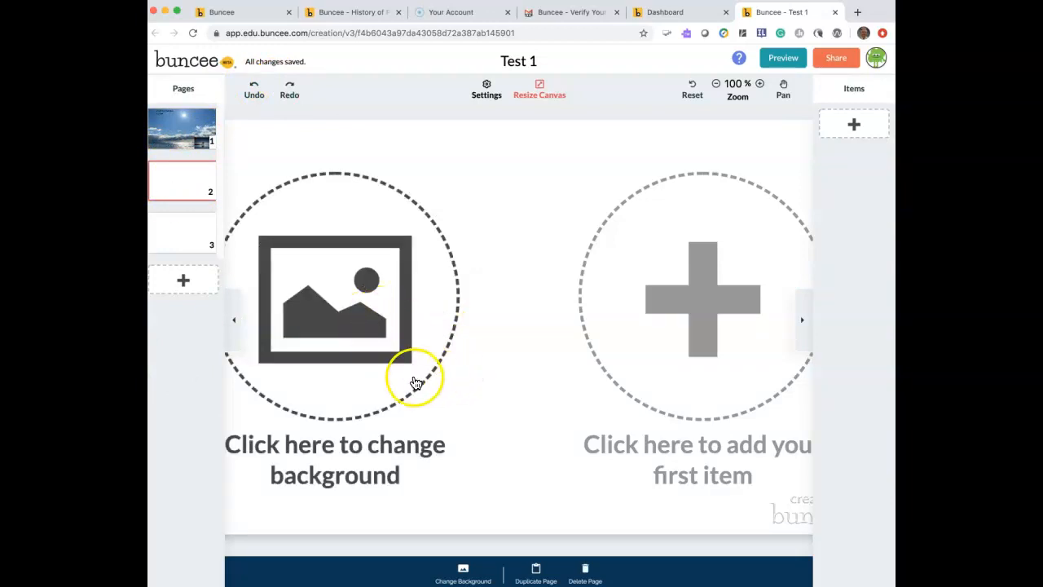
{"action": "left_click", "coordinate": [361, 335]}
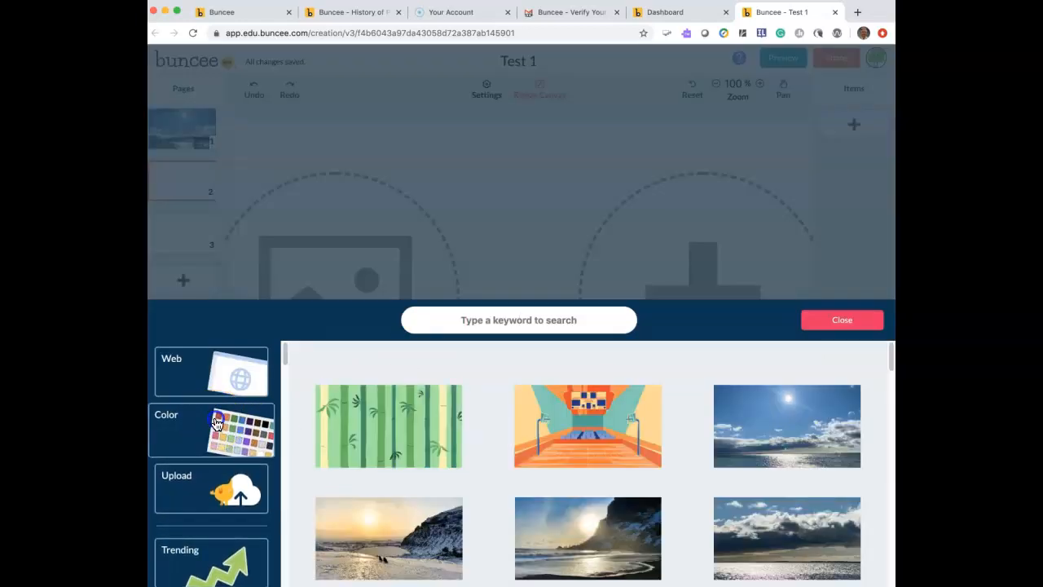
{"action": "left_click", "coordinate": [269, 441]}
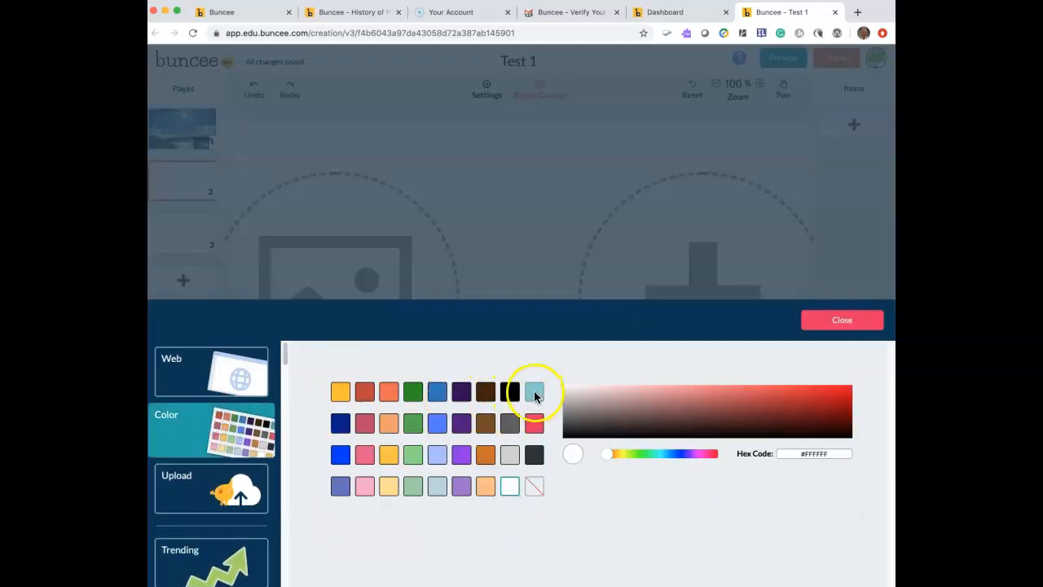
{"action": "left_click", "coordinate": [534, 393]}
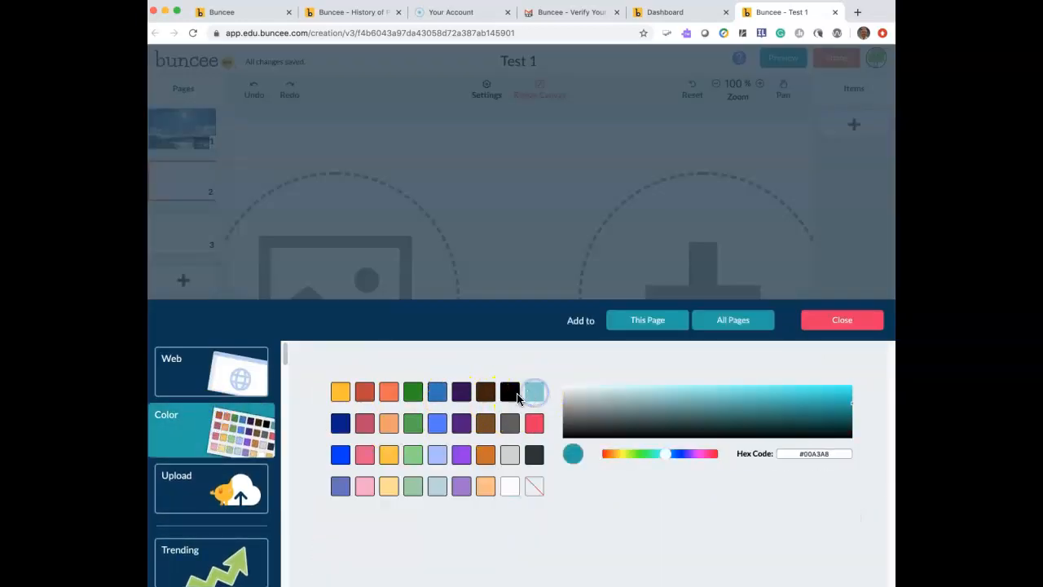
{"action": "left_click", "coordinate": [734, 418]}
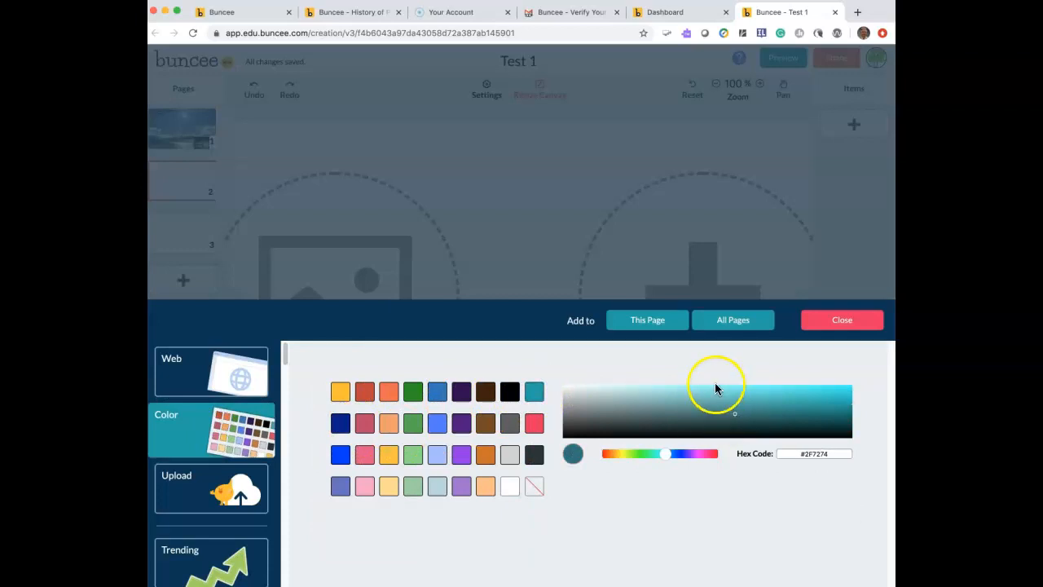
{"action": "left_click", "coordinate": [717, 323]}
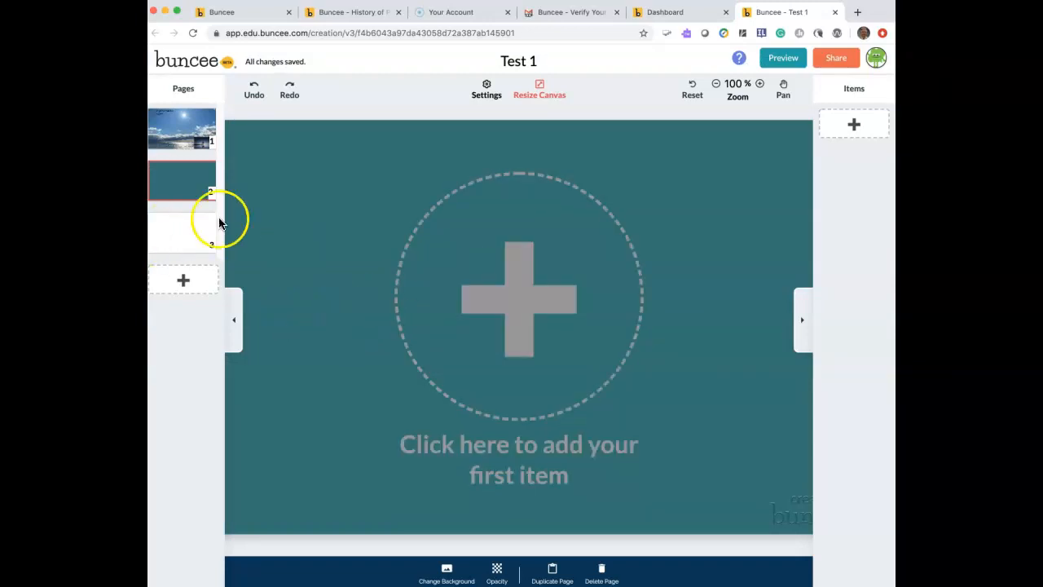
Search Khan Academy for "interest rates" and place the "Investment & real interest rates" video near the centre of page 2.
{"action": "left_click", "coordinate": [524, 298]}
{"action": "left_click", "coordinate": [525, 486]}
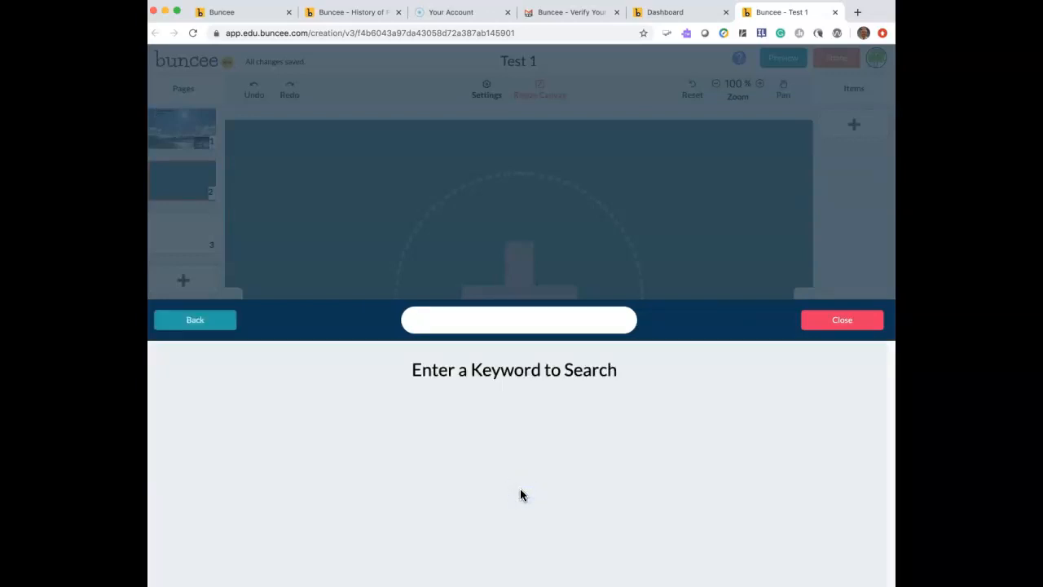
{"action": "type", "text": "interest rates"}
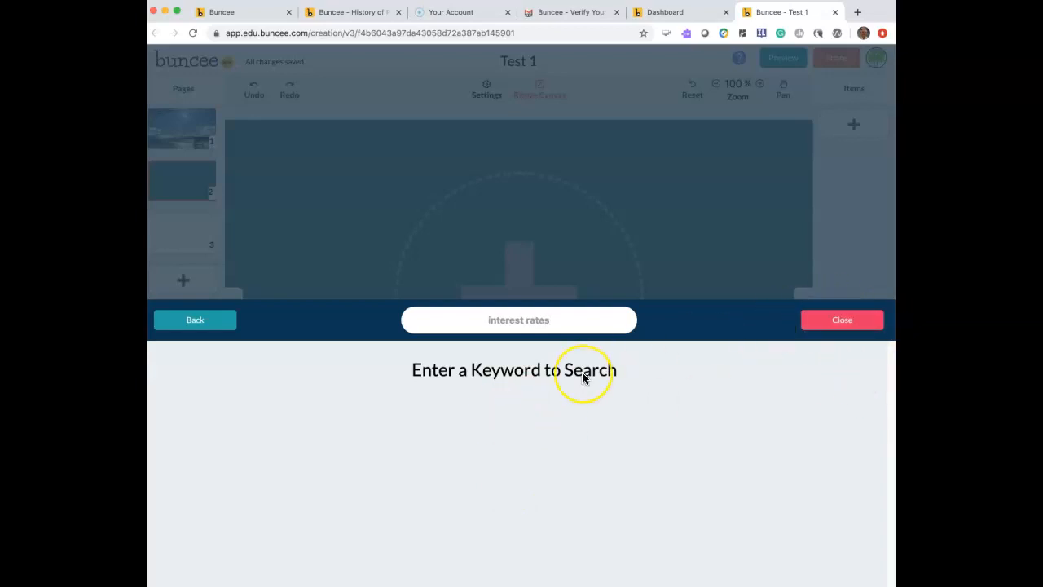
{"action": "key", "text": "Return"}
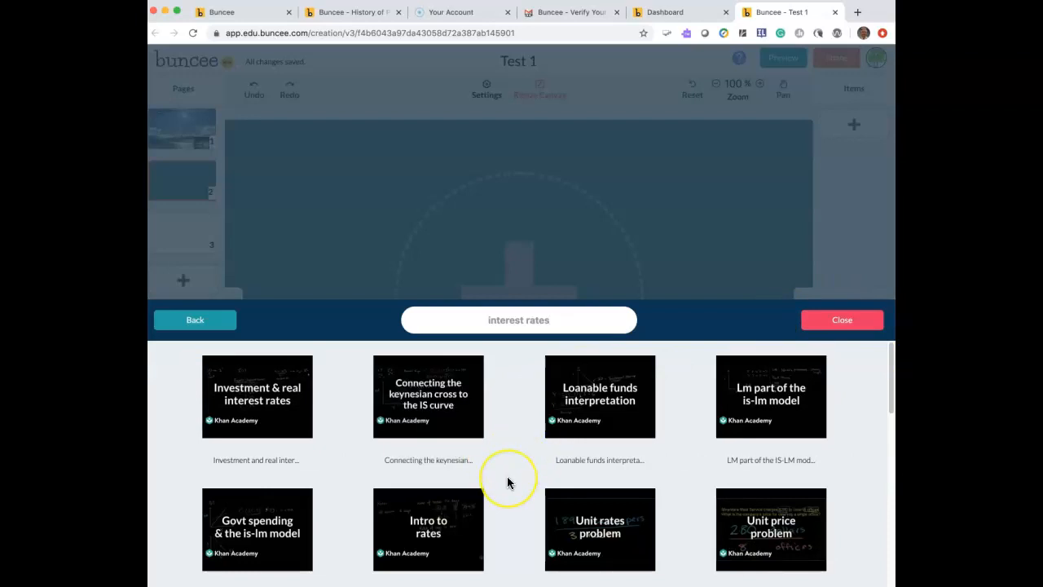
{"action": "scroll", "coordinate": [507, 482], "scroll_direction": "down", "scroll_amount": 2}
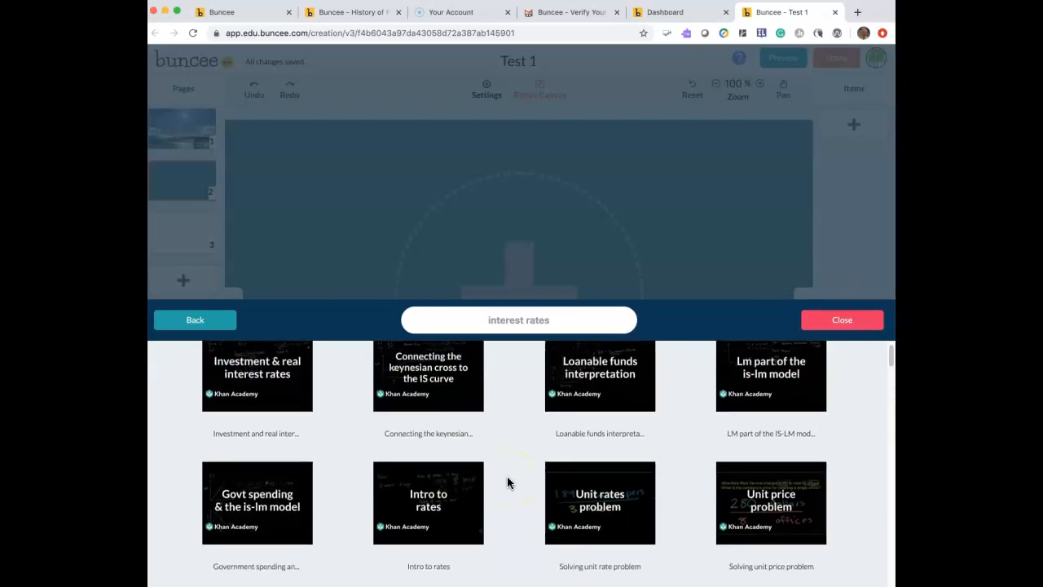
{"action": "scroll", "coordinate": [507, 483], "scroll_direction": "up", "scroll_amount": 2}
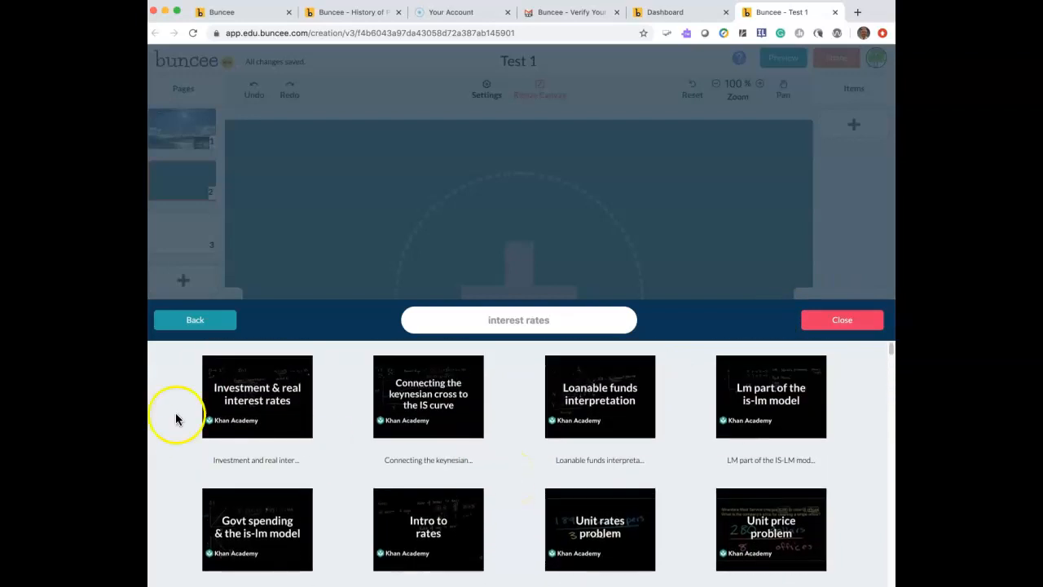
{"action": "left_click", "coordinate": [231, 407]}
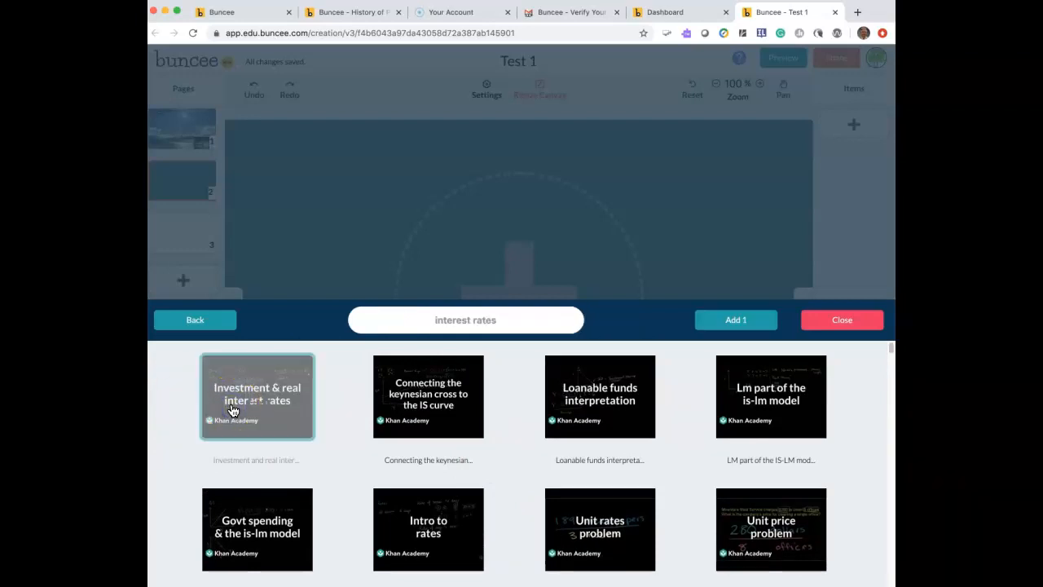
{"action": "left_click", "coordinate": [738, 320]}
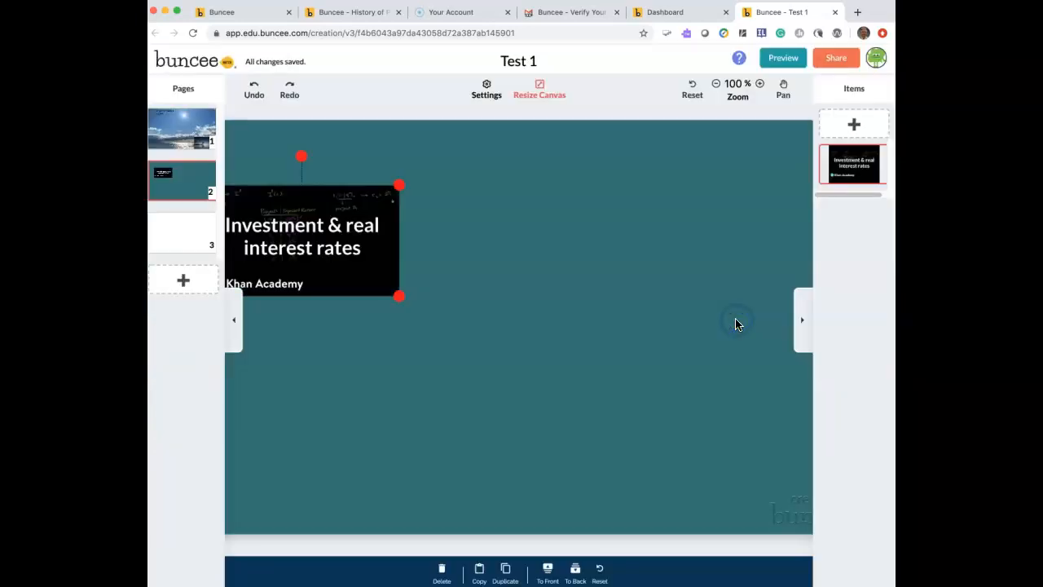
{"action": "left_click_drag", "start_coordinate": [328, 252], "coordinate": [543, 338]}
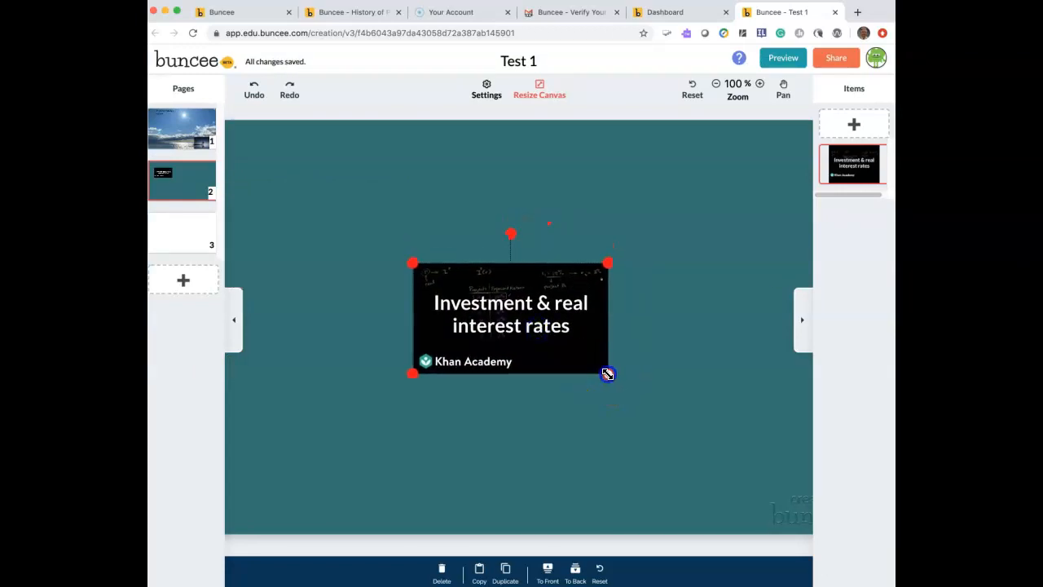